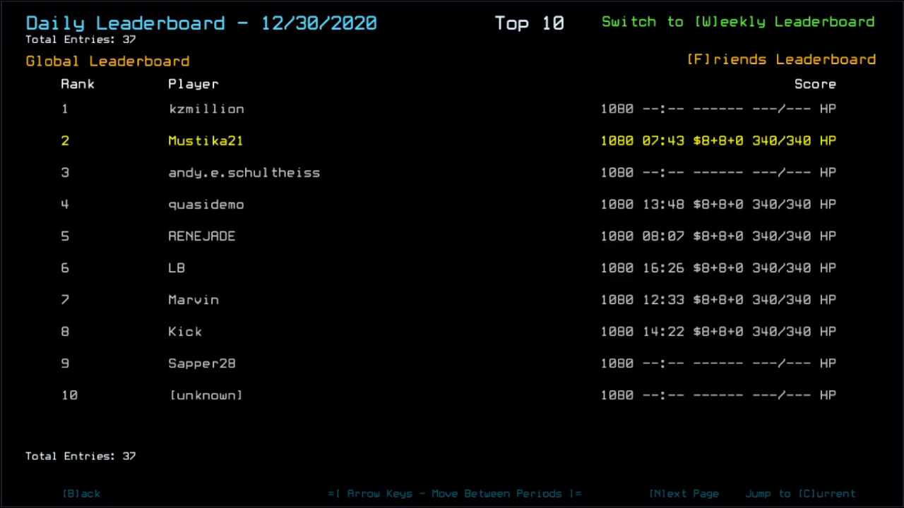
View the friends-only daily leaderboard, then go back to the Challenge Launcher
key("f")
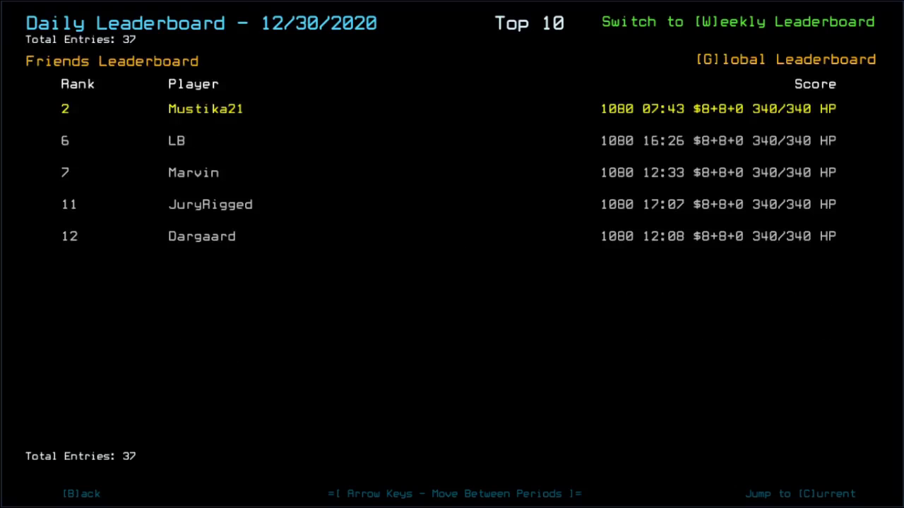
key("b")
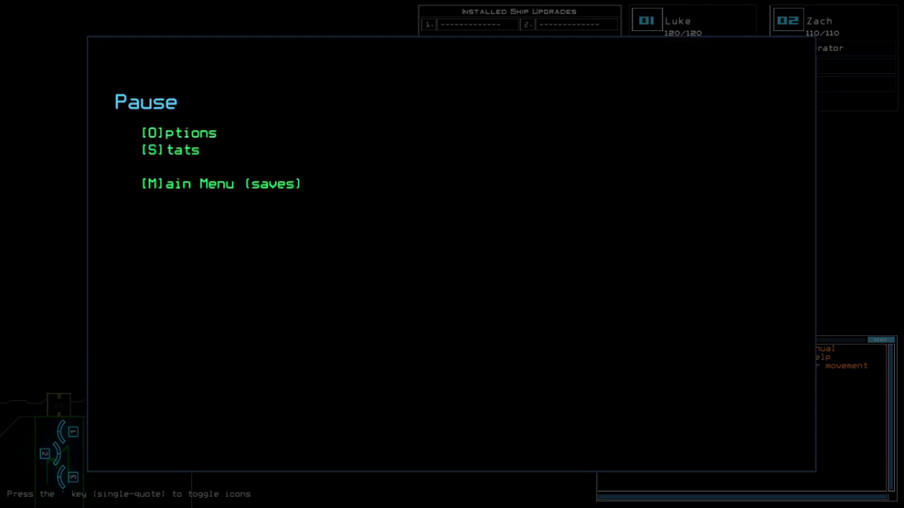
Set the graphics Far View to Simple and change the Clutter level
key("o")
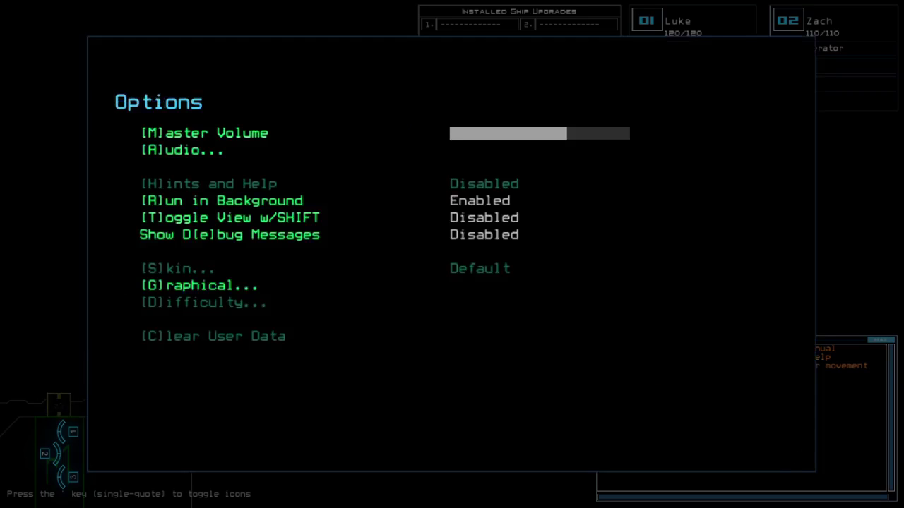
key("g")
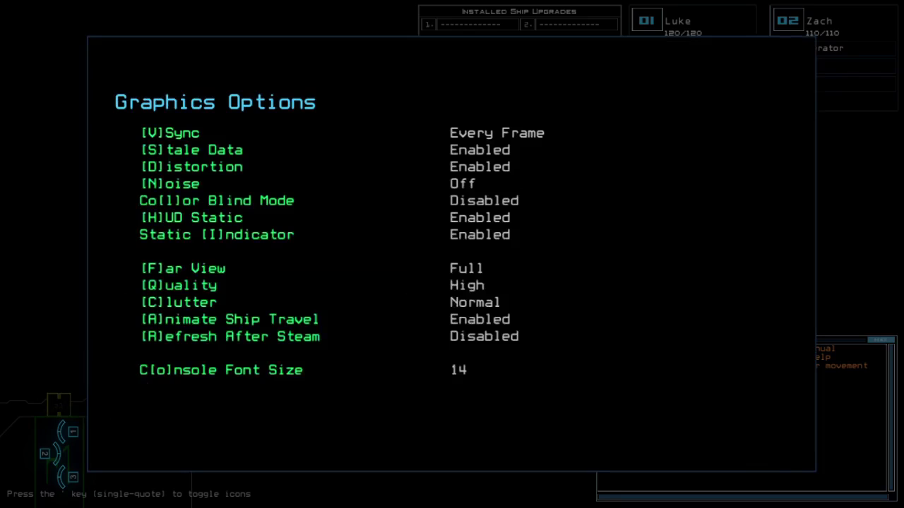
key("f")
key("c")
key("b")
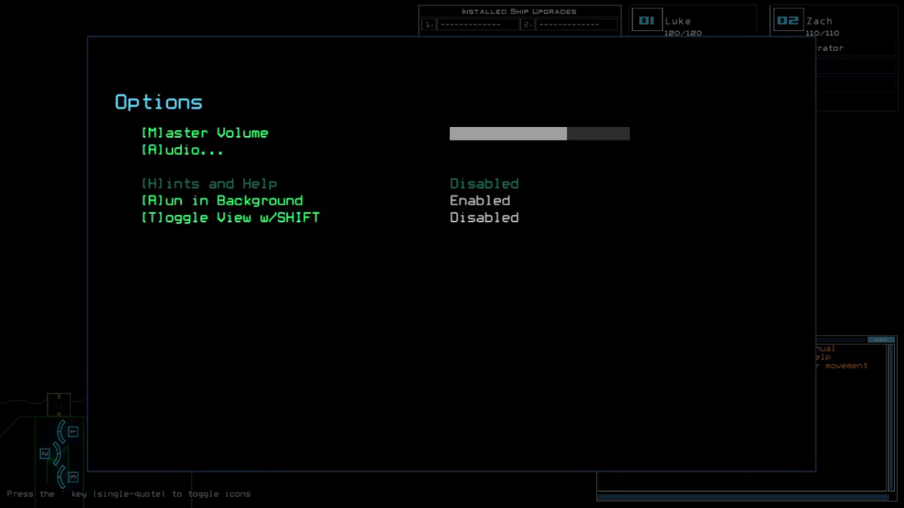
Leave the options and pause screen, resuming play and panning the ship map
key("b")
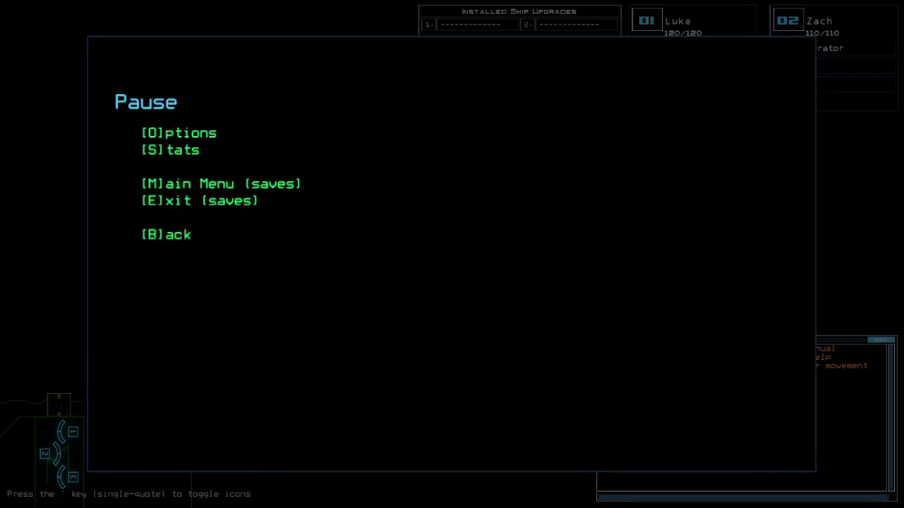
key("b")
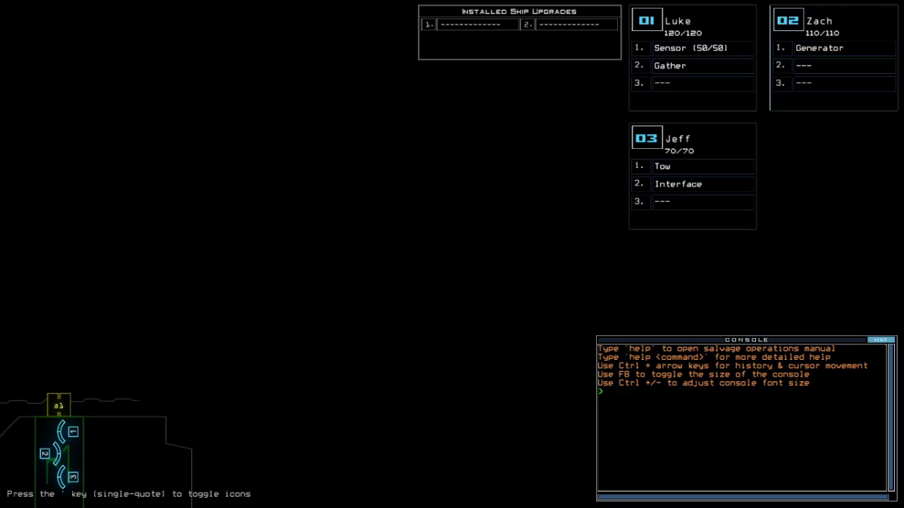
key("Left")
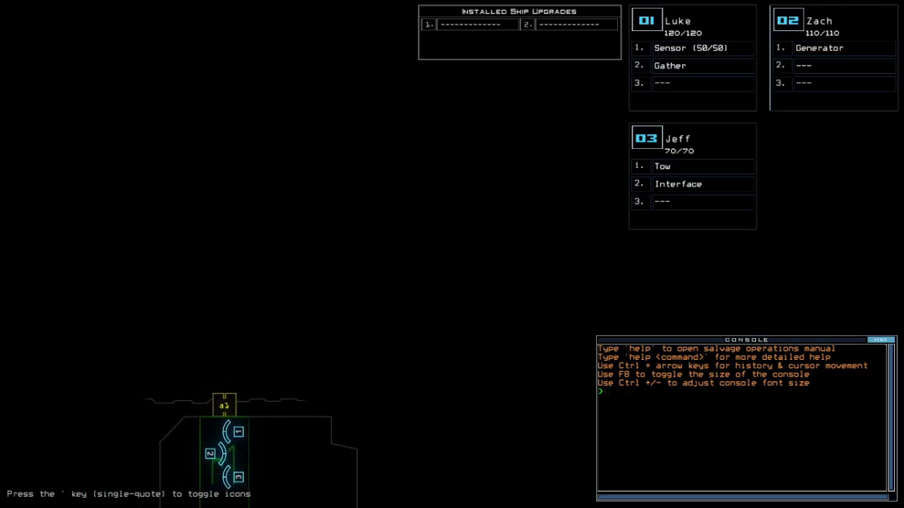
Change the go alias to 'navigate 2 3 a1', save it, and run status
key("alt+a")
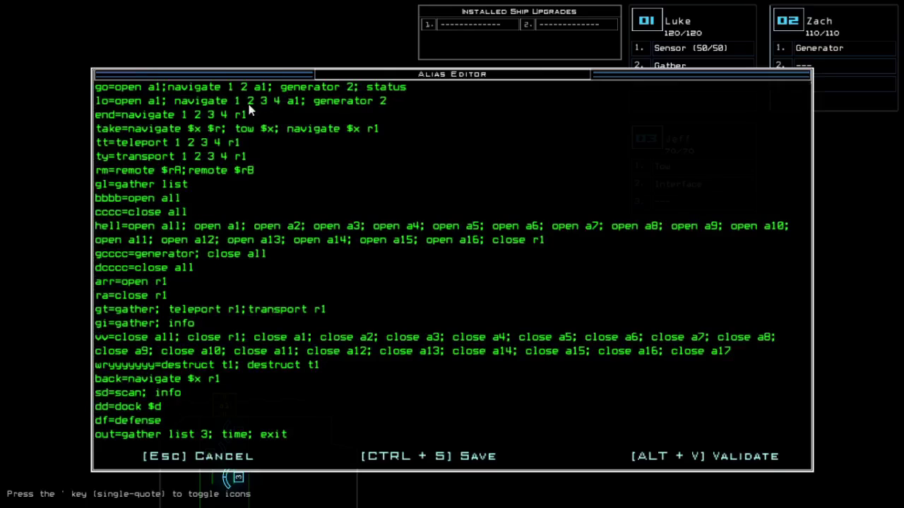
key("BackSpace")
key("BackSpace")
key("BackSpace")
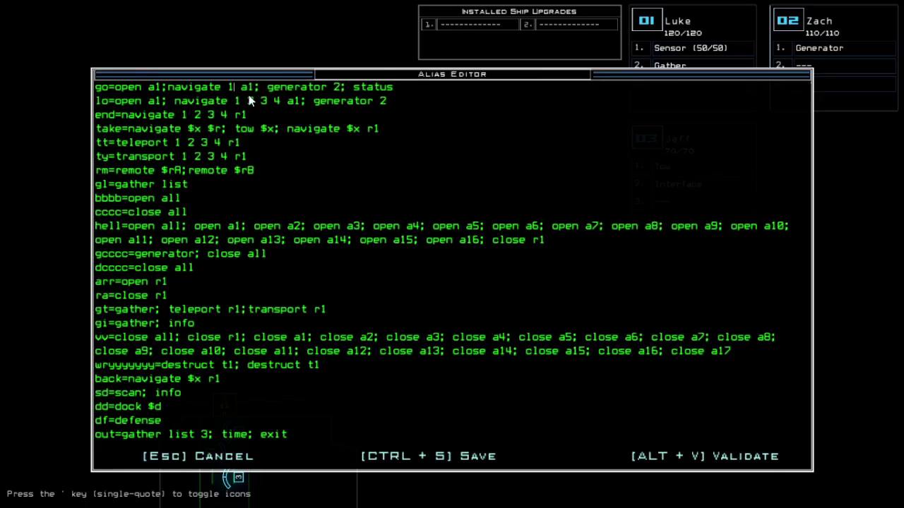
type("2 3")
key("ctrl+s")
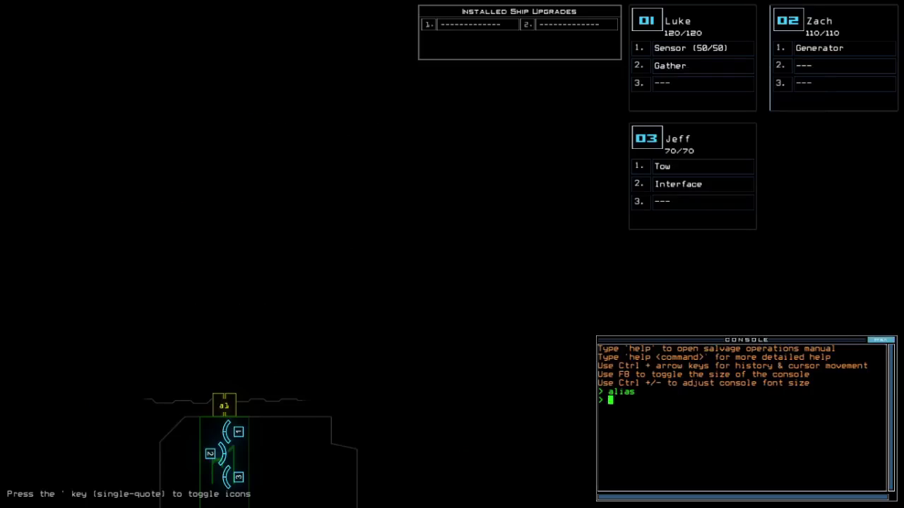
type("status")
key("Return")
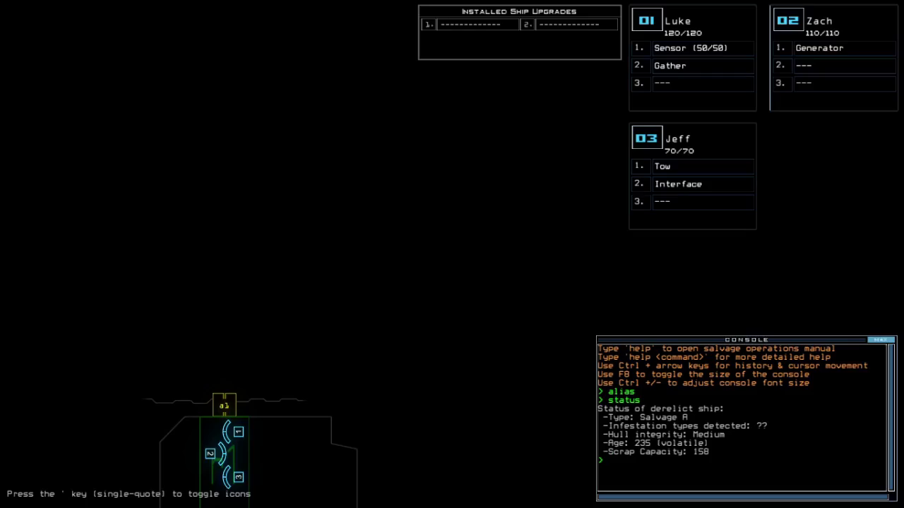
Swap the Sensor and Gather upgrades onto drone 3 in place of Tow
key("space")
type("swap")
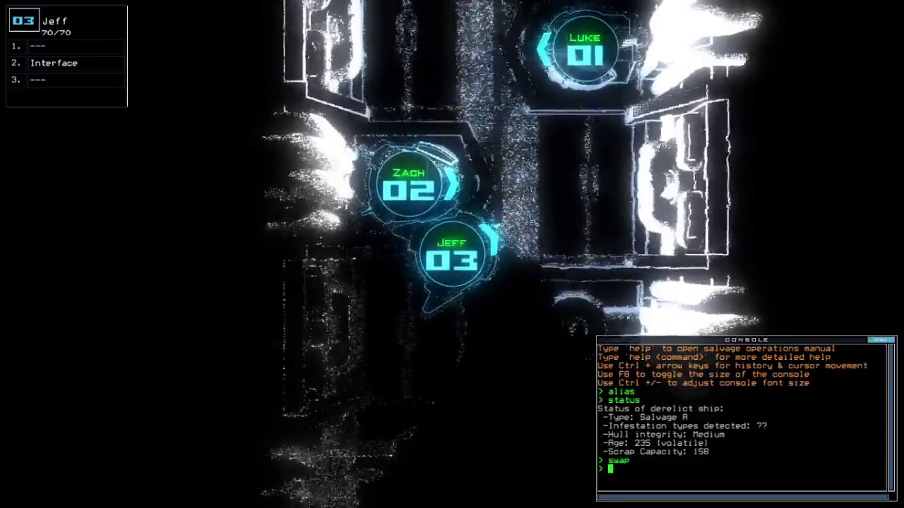
key("Return")
type("swap")
key("Return")
key("ctrl+Return")
key("Escape")
type("ss")
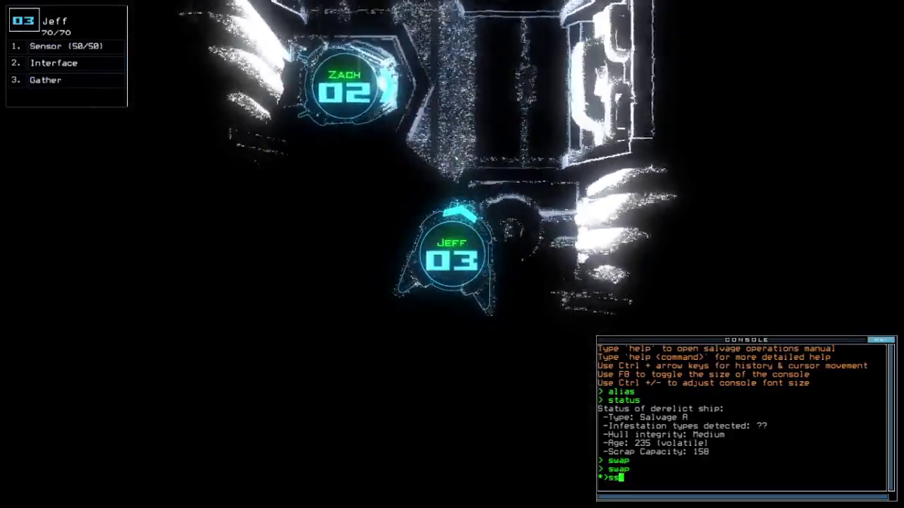
Drop a sensor and cycle through the other drones to the schematic
key("Return")
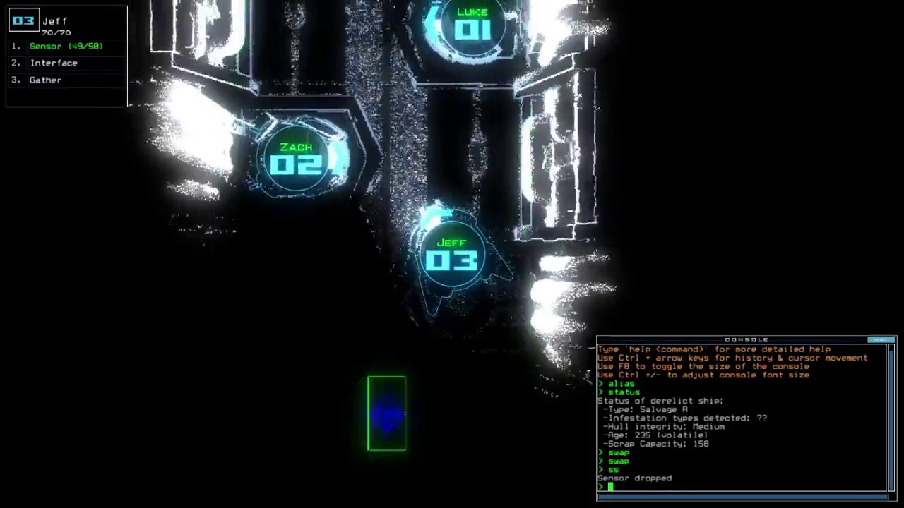
key("2")
key("3")
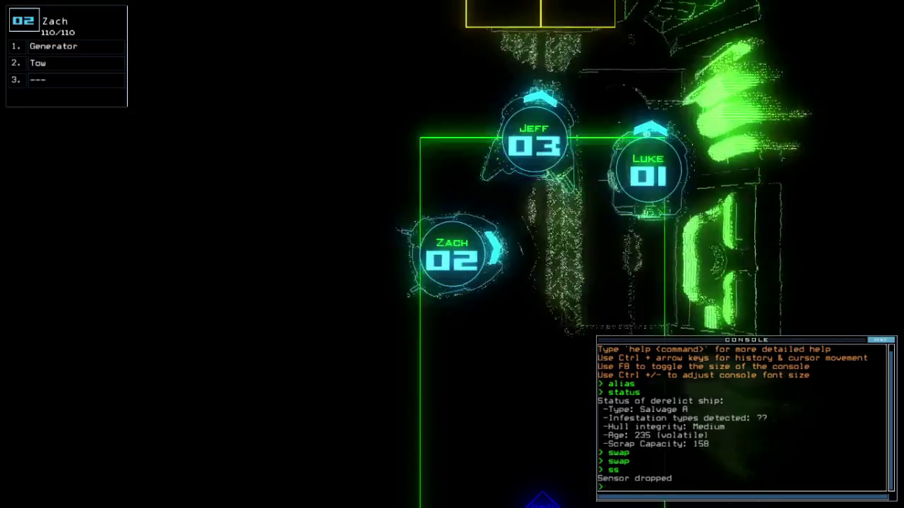
key("space")
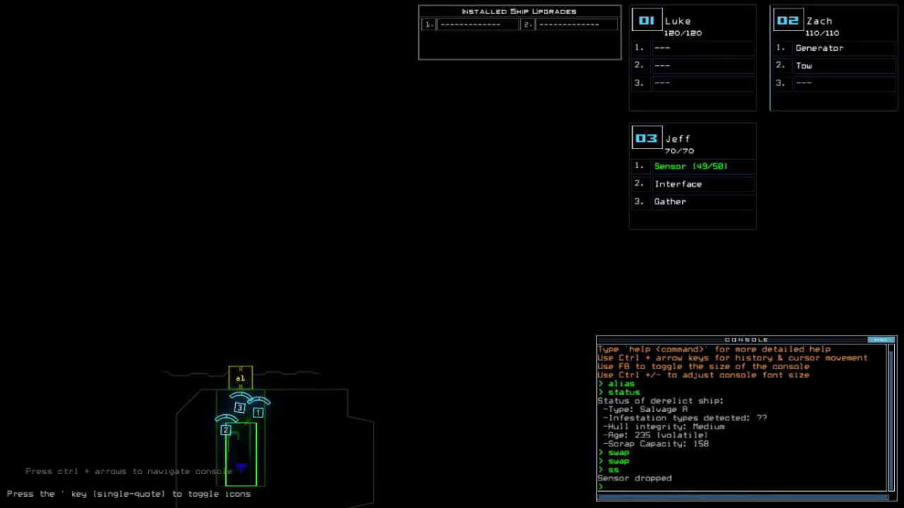
Start the mission with the lo alias sending drones to a1, then drop another sensor
key("space")
type("lo")
key("Return")
type("ss")
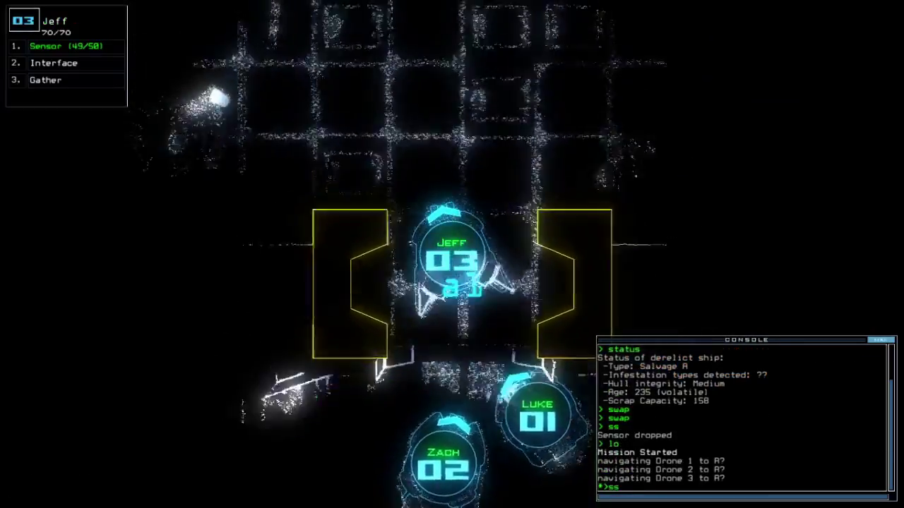
key("Return")
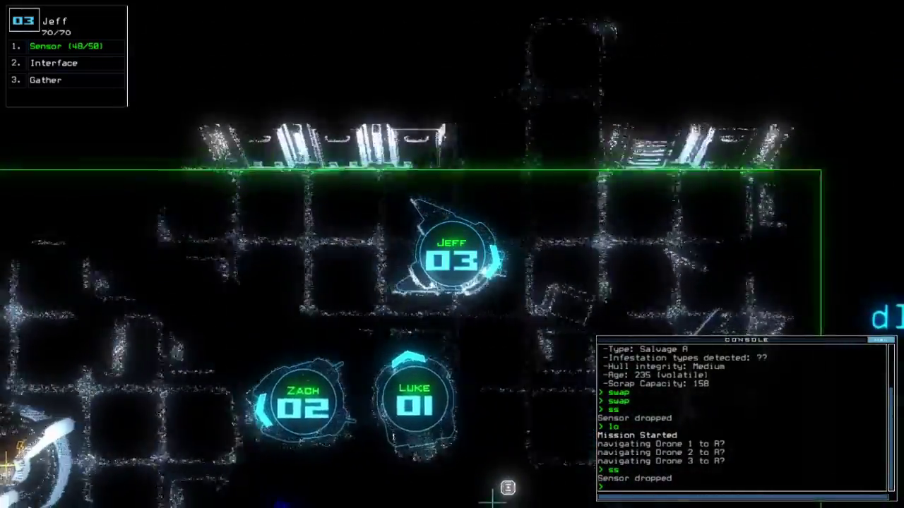
Check the generator-powered areas on the schematic and toggle door d11
key("space")
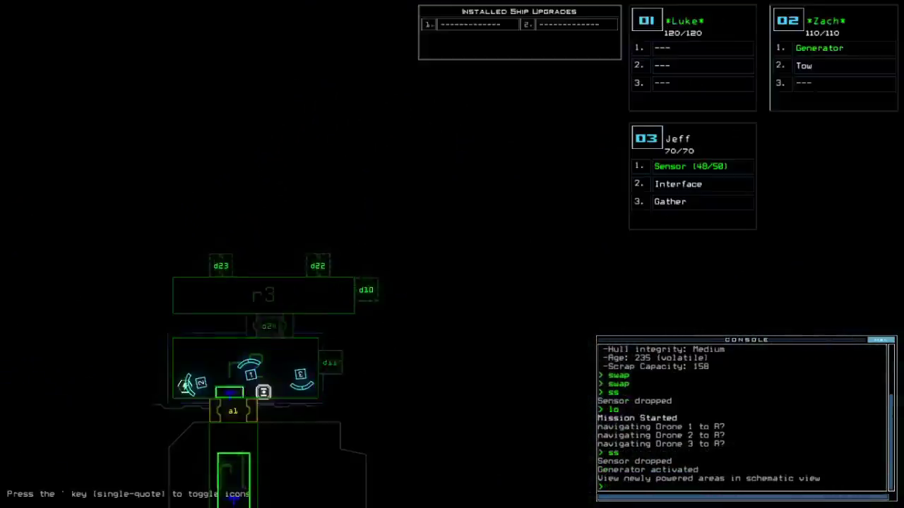
key("space")
type("d11;d11")
key("Return")
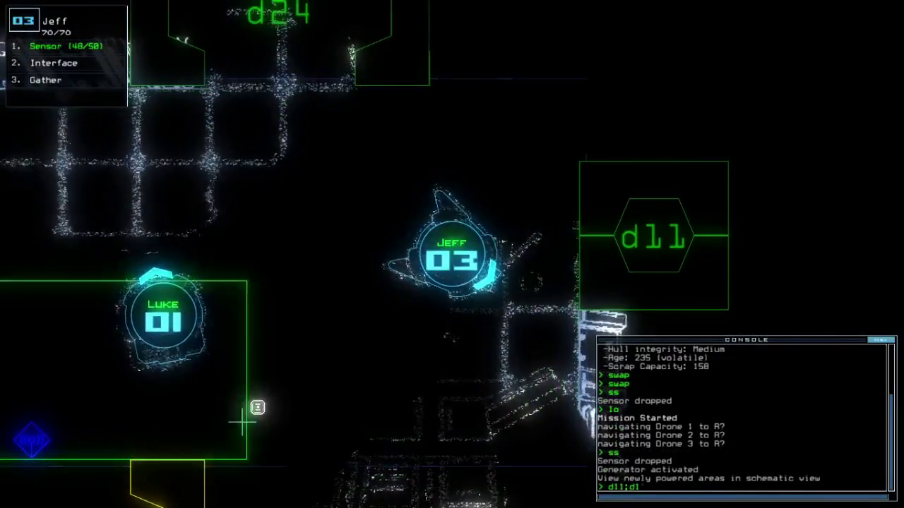
key("space")
key("space")
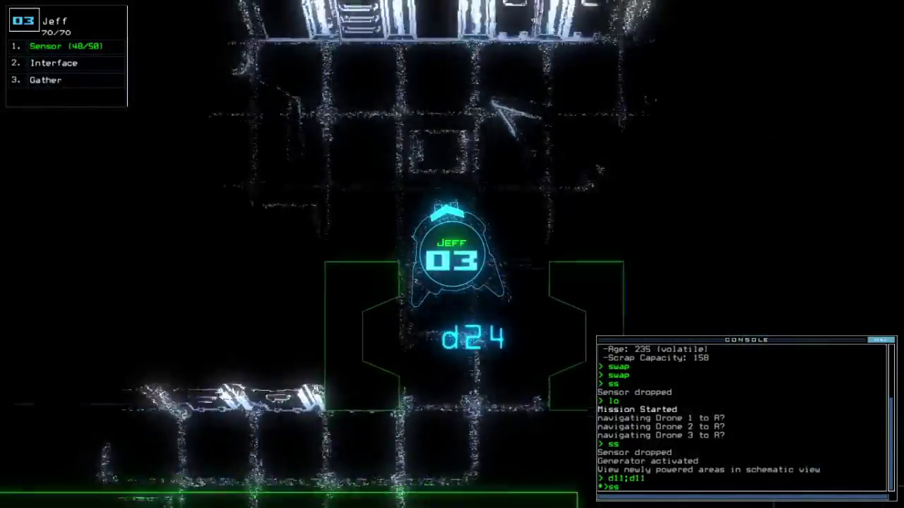
type("ss")
Drop a sensor, cycle room r3's doors, and gather scrap with drone 3
key("Return")
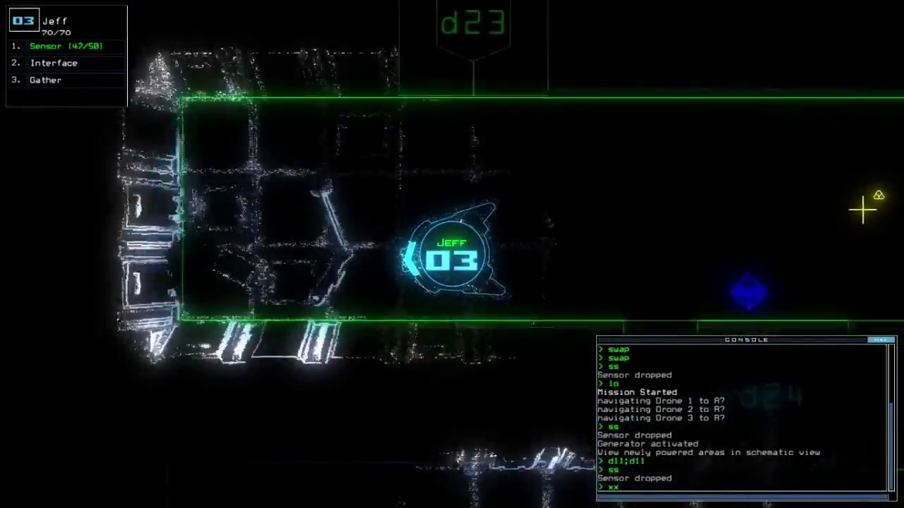
type("xx r3")
key("Return")
key("space")
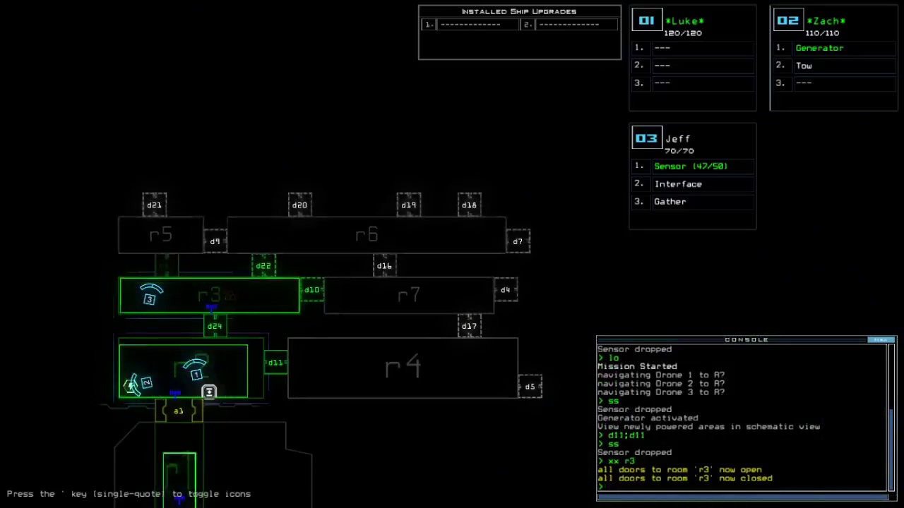
key("space")
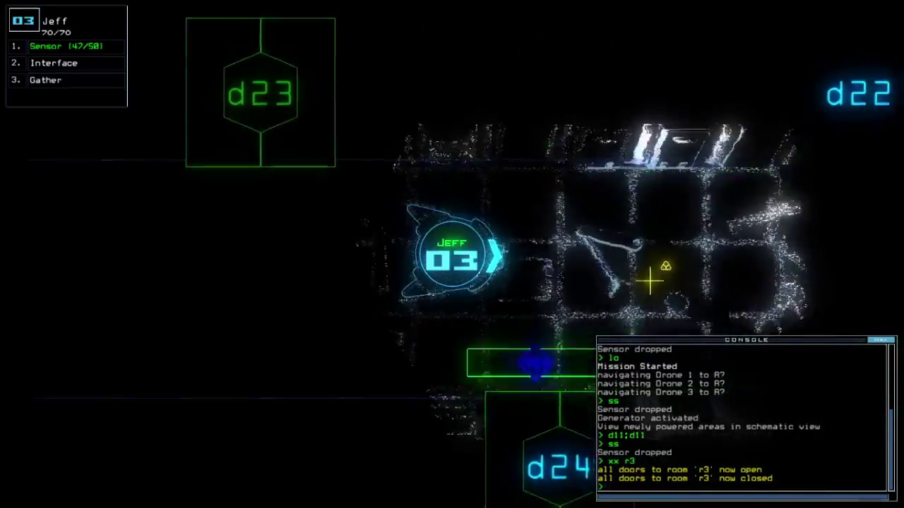
type("g")
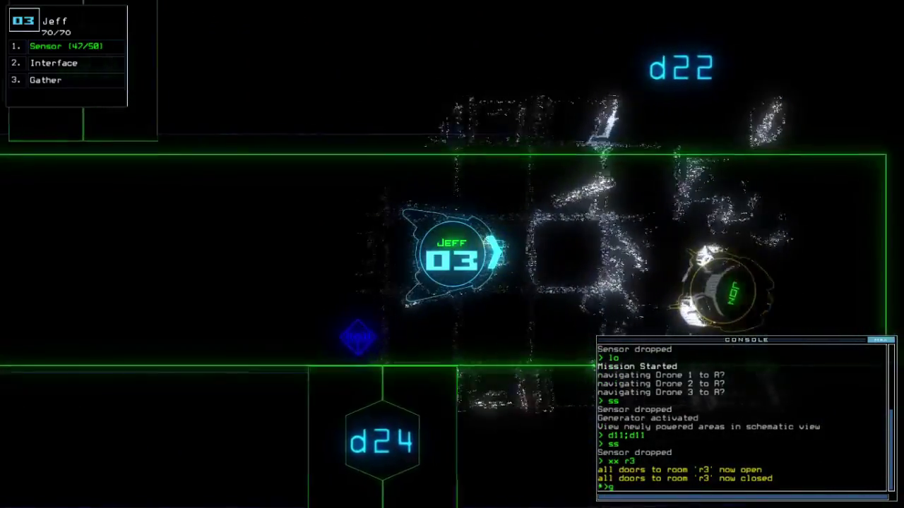
key("Return")
type("swap")
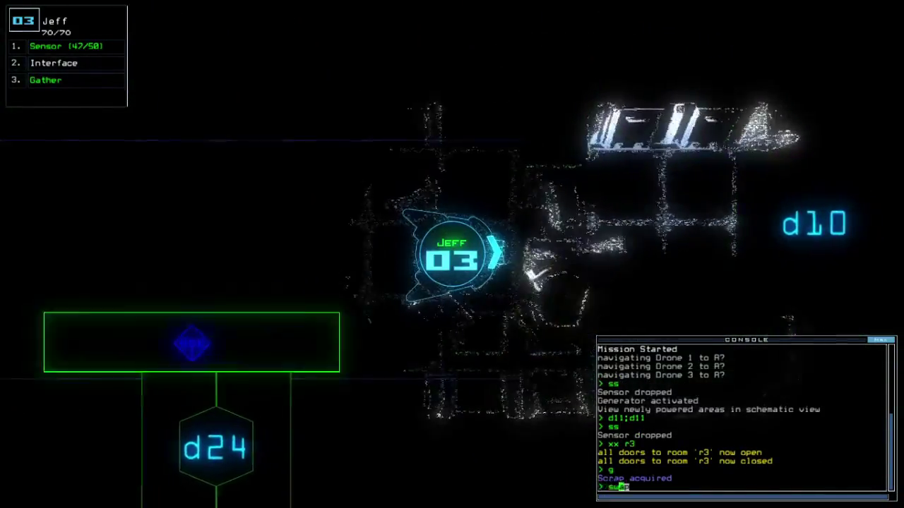
Toggle door d24 and move the Tow upgrade onto drone 1
key("Return")
key("Escape")
type("d24")
key("Return")
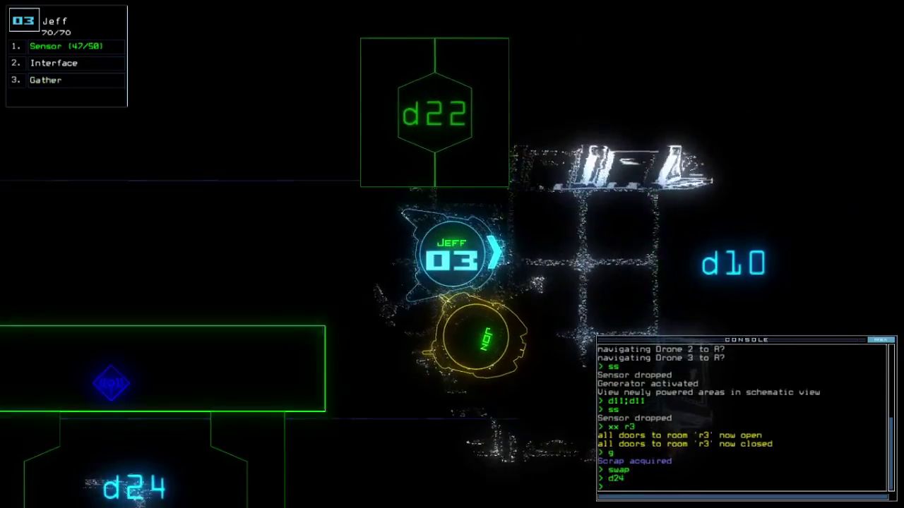
key("space")
type("1swap")
key("Return")
key("Right")
key("Return")
key("space")
type("1 r3")
Send drone 1 to room r3, check drone positions, and open door d23
key("Return")
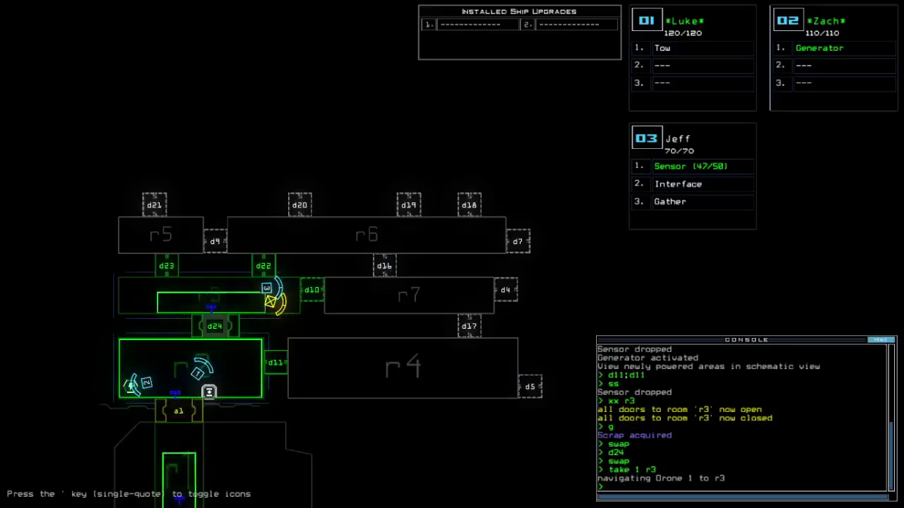
key("3")
key("space")
key("3")
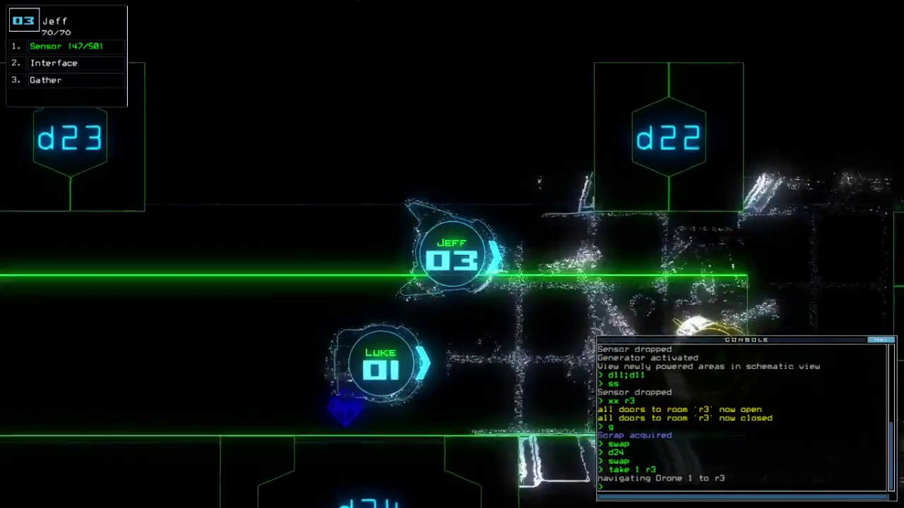
type("d23")
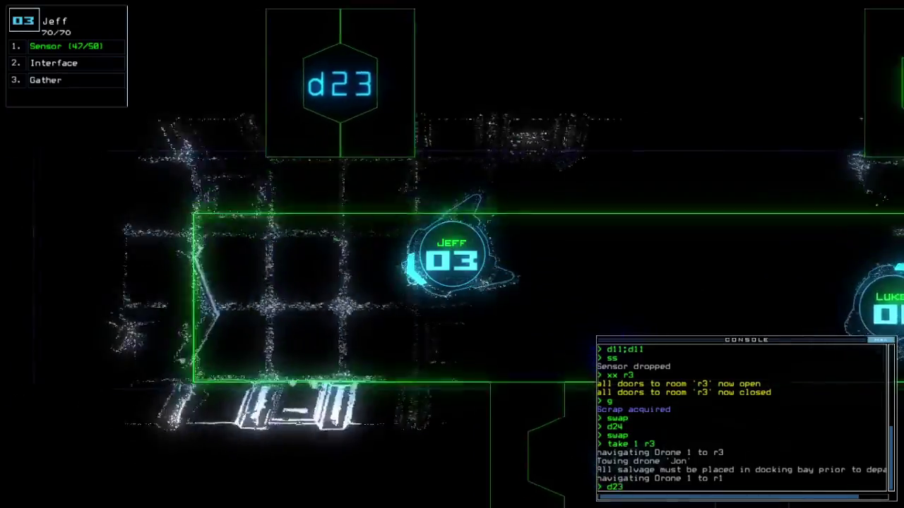
key("Tab")
key("Tab")
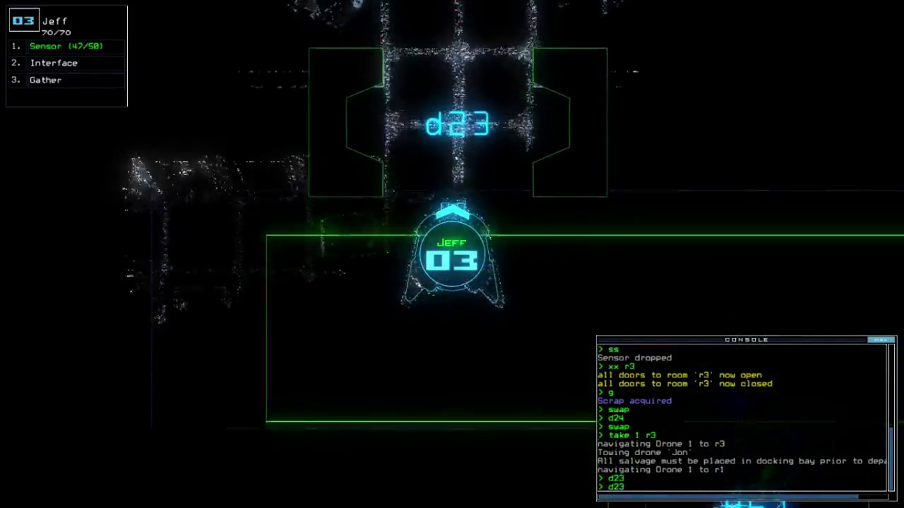
Put the turret in Luke's second slot and send Jeff to Luke's room
key("1")
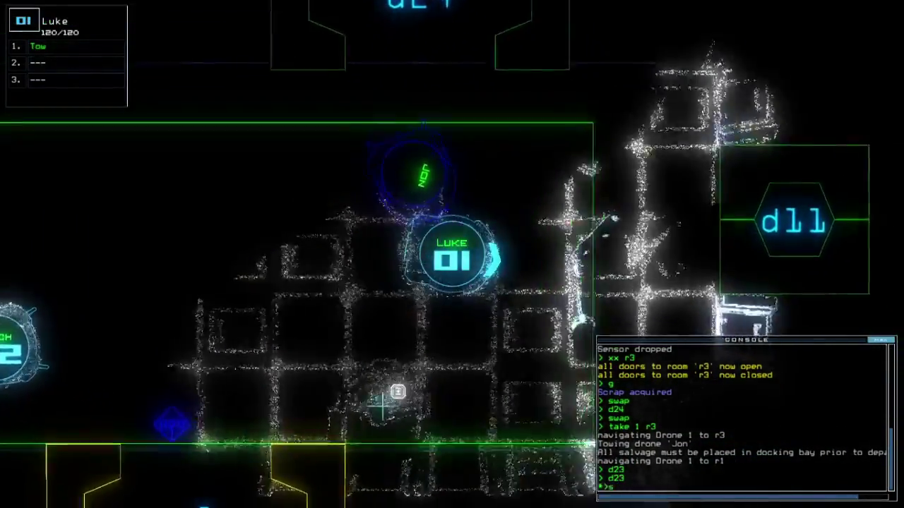
type("swap")
key("Return")
type("wap")
key("Return")
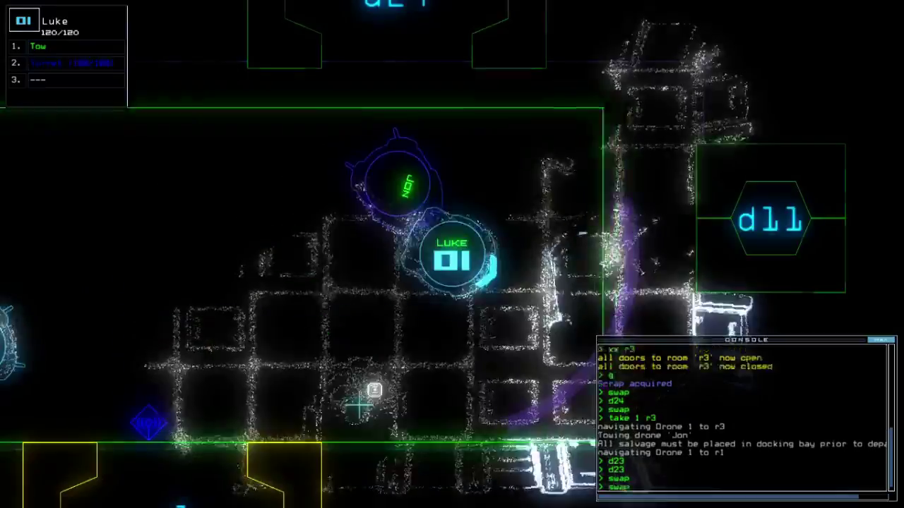
key("ctrl+Return")
type("t")
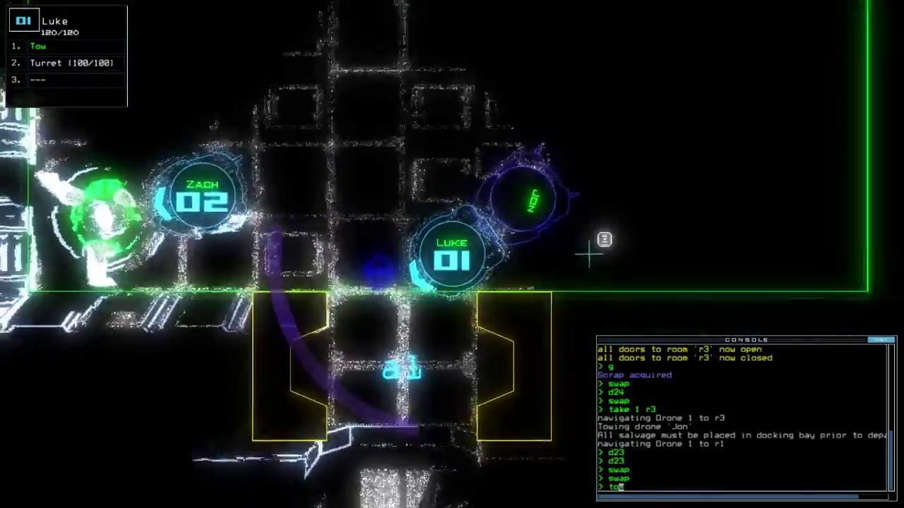
type("o")
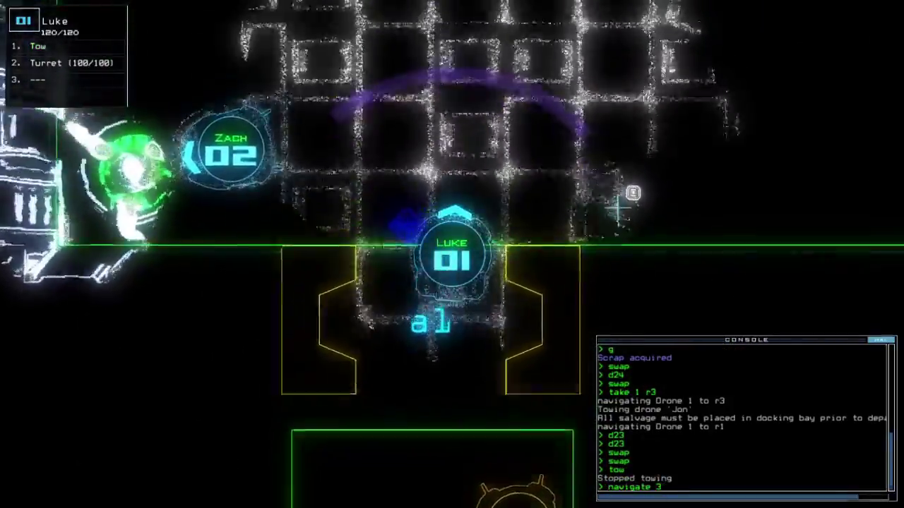
key("Return")
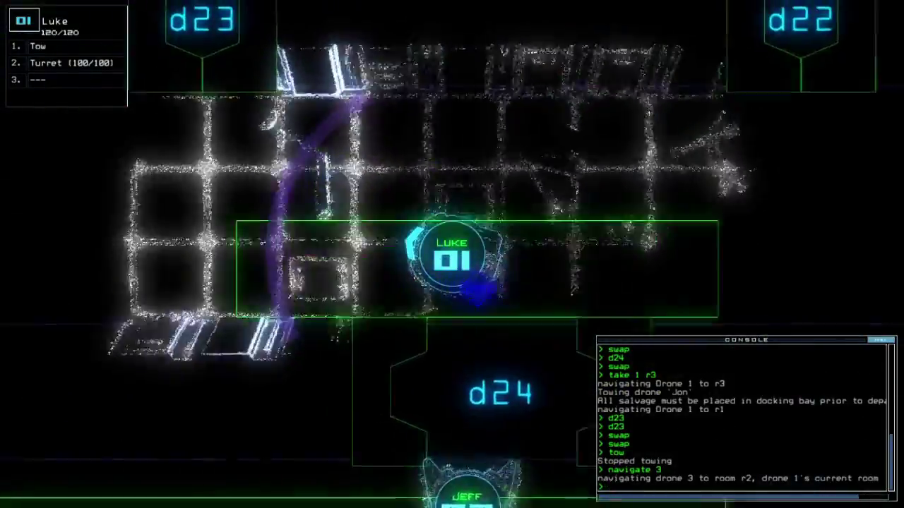
type("d2")
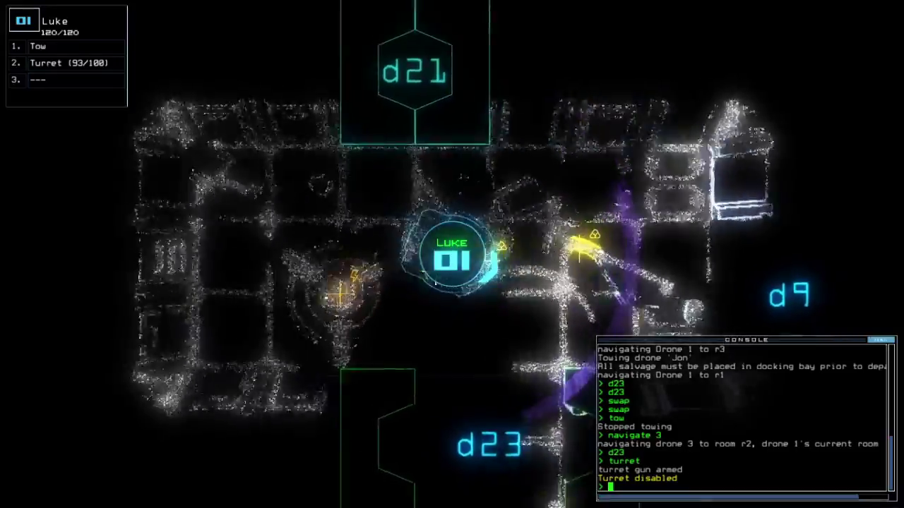
key("3")
type("back")
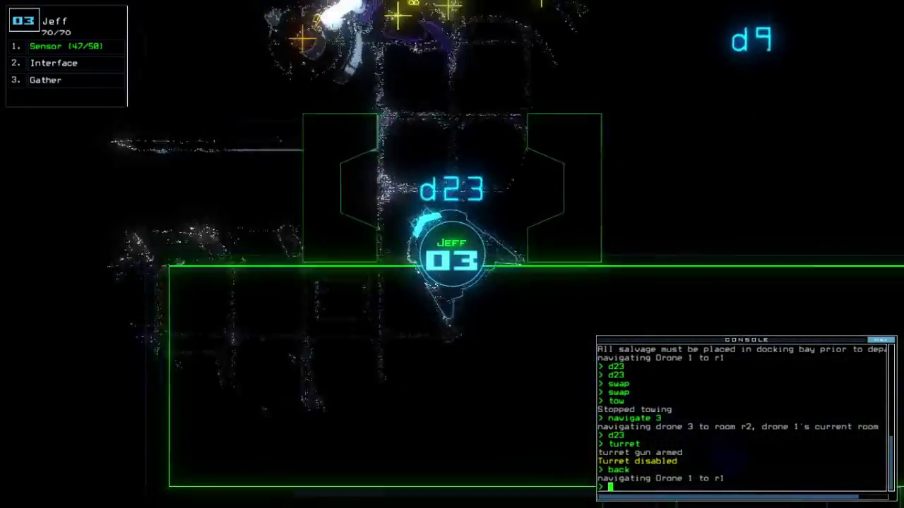
type("ss")
Drop a sensor, gather scrap, close nearby doors, and pass through door d10
key("Return")
type("g")
key("Return")
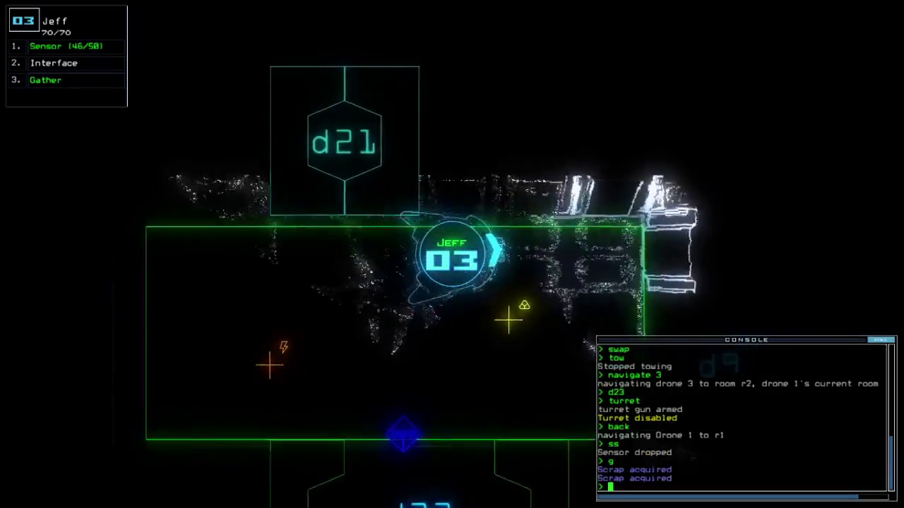
key("3")
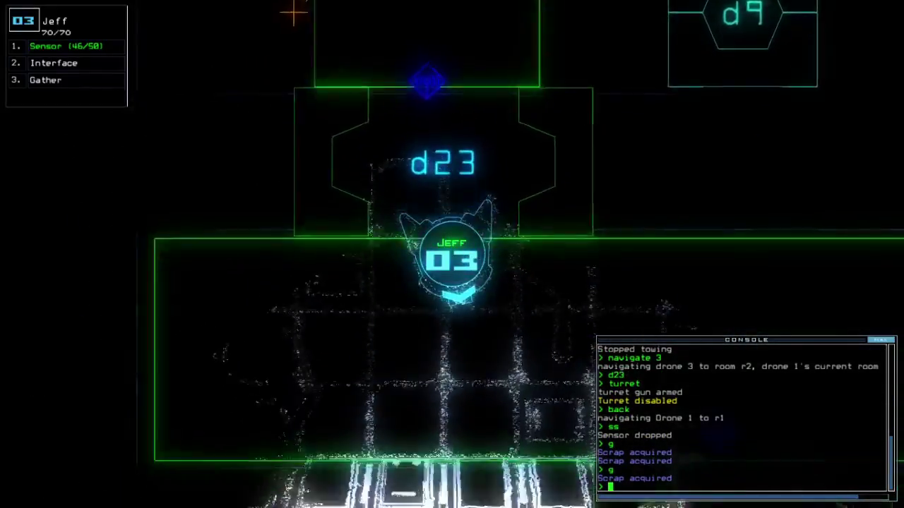
type("cccc")
key("Return")
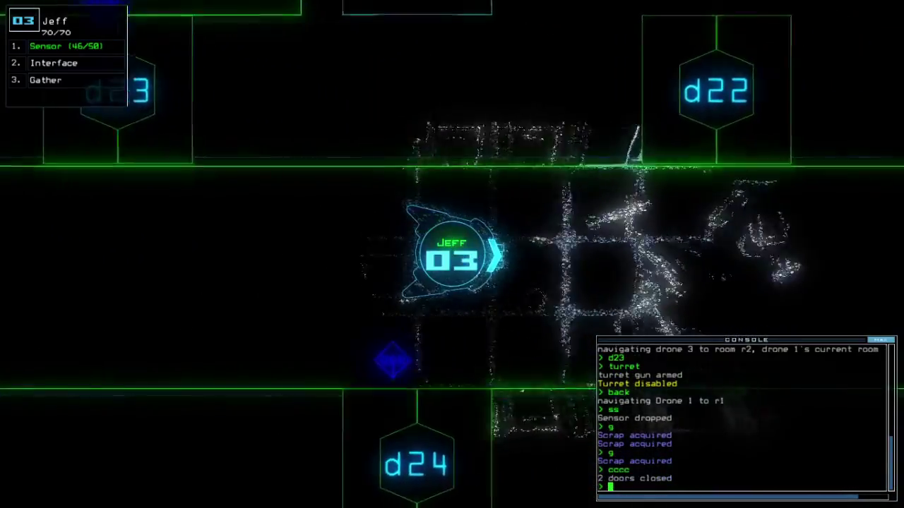
type("d10")
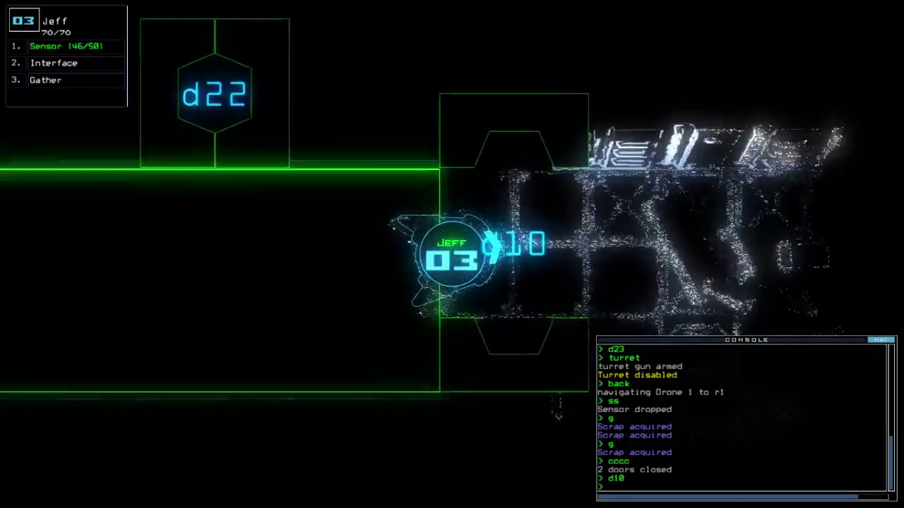
type("cccc")
key("Return")
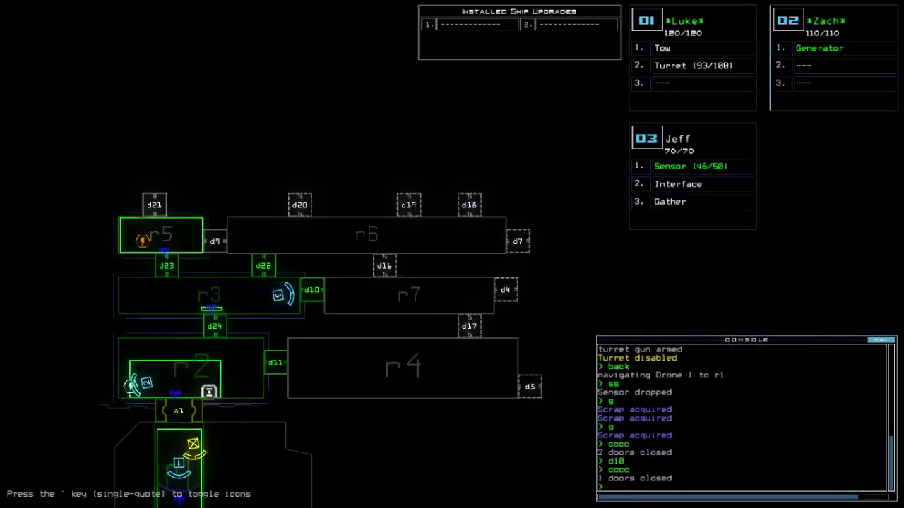
Open door d24 for Jeff while checking the schematic map
key("Tab")
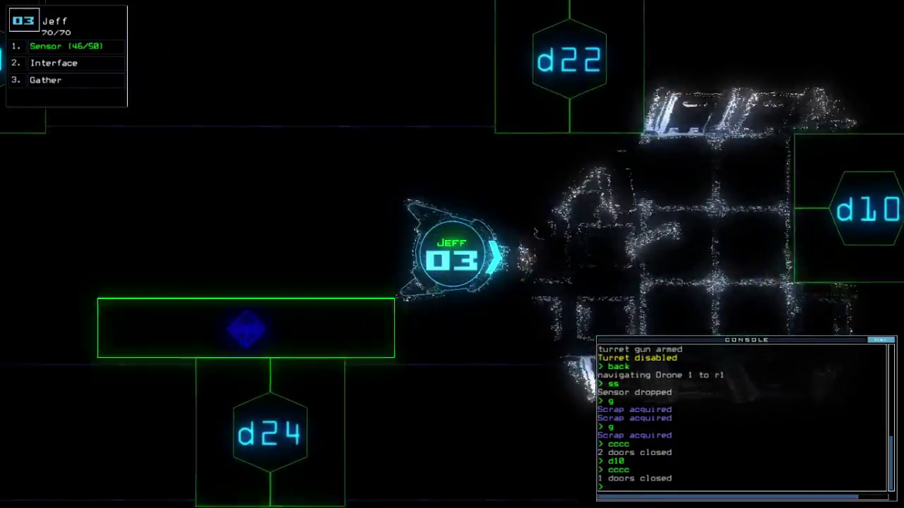
type("24")
key("Return")
key("Tab")
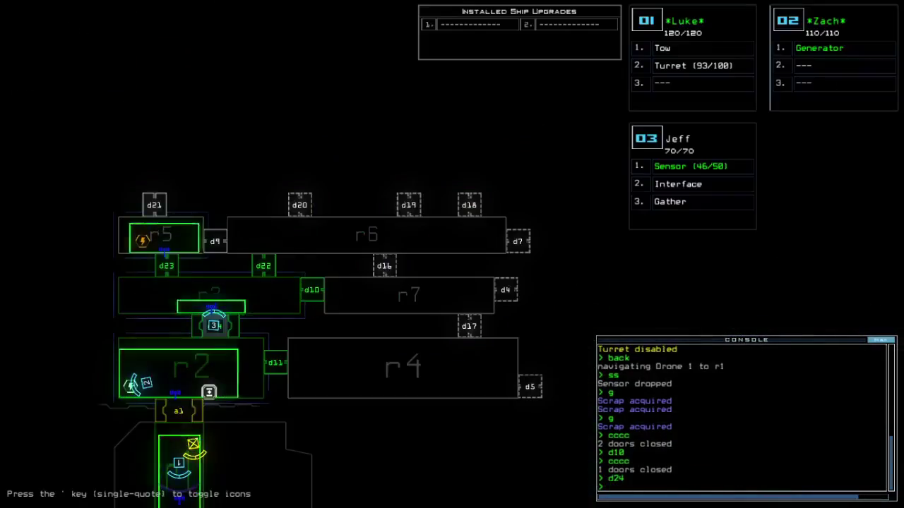
key("Tab")
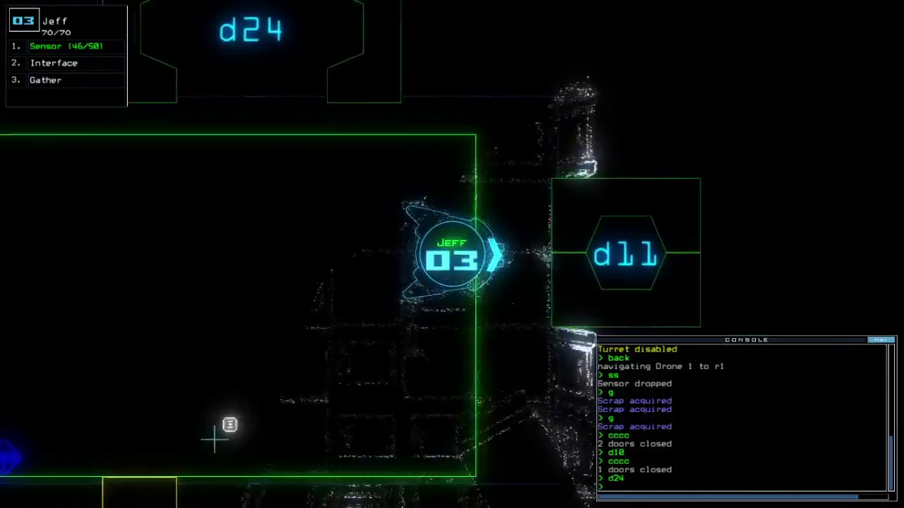
key("Tab")
type("d")
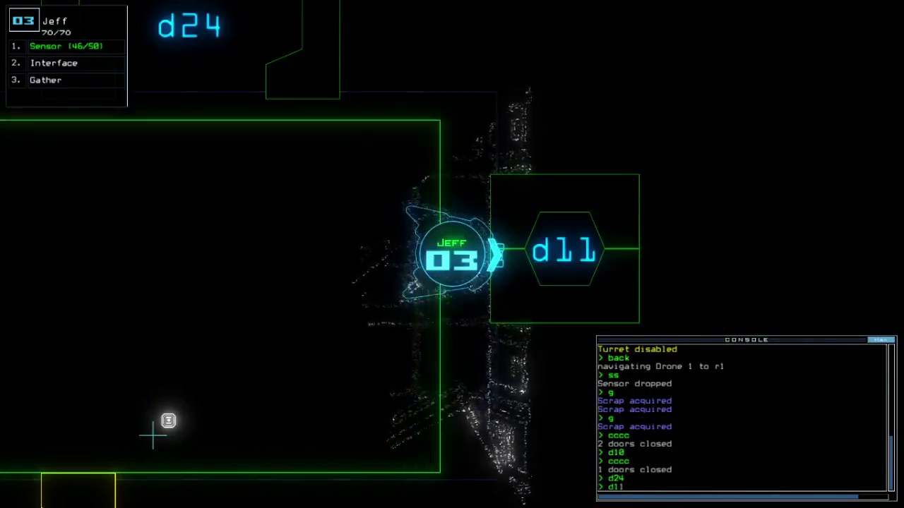
type("cccc")
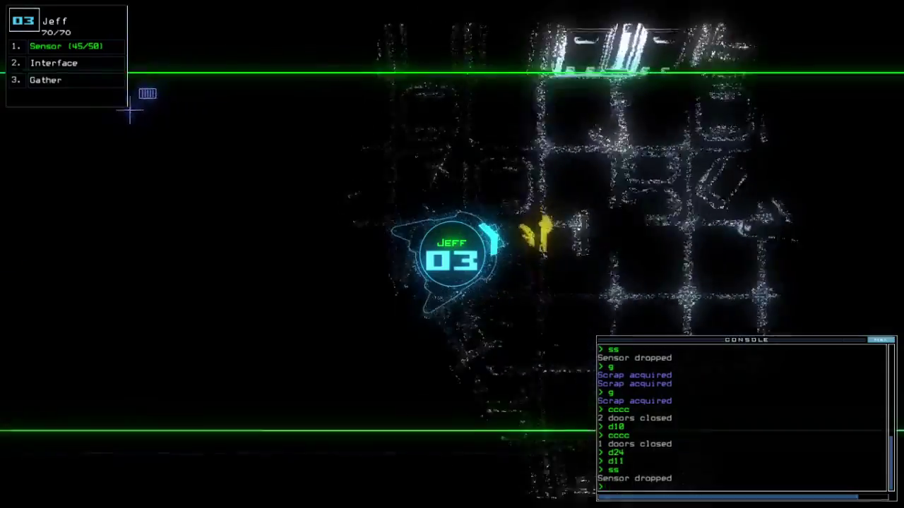
type("g")
Gather scrap, list room r4's items including a Transporter upgrade, and open door d11
key("Return")
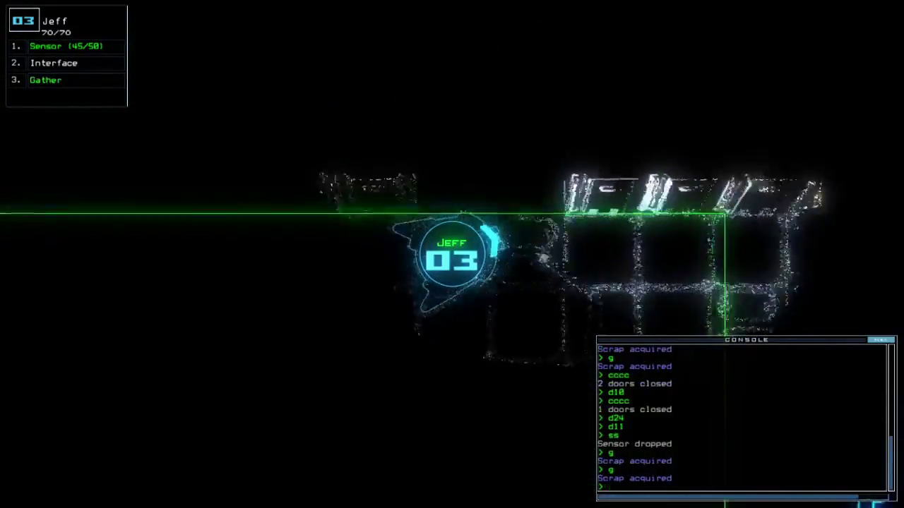
type("i")
key("Return")
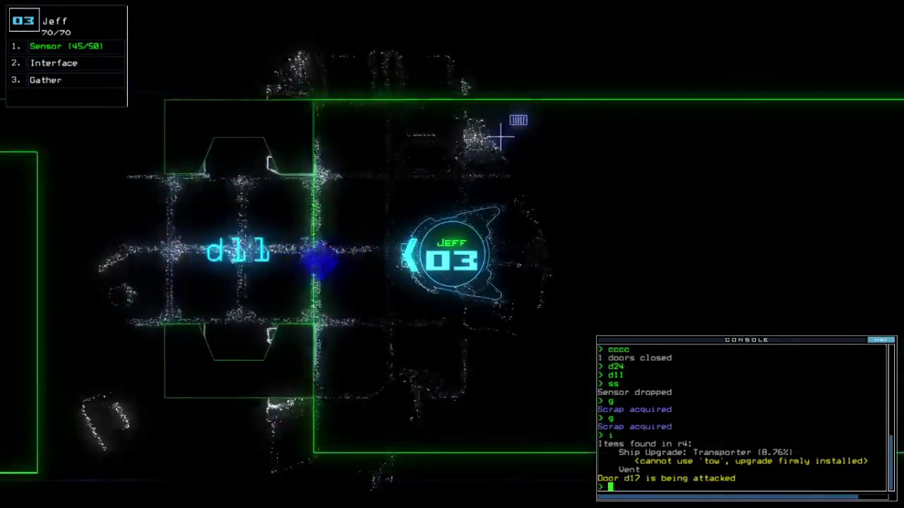
key("space")
key("space")
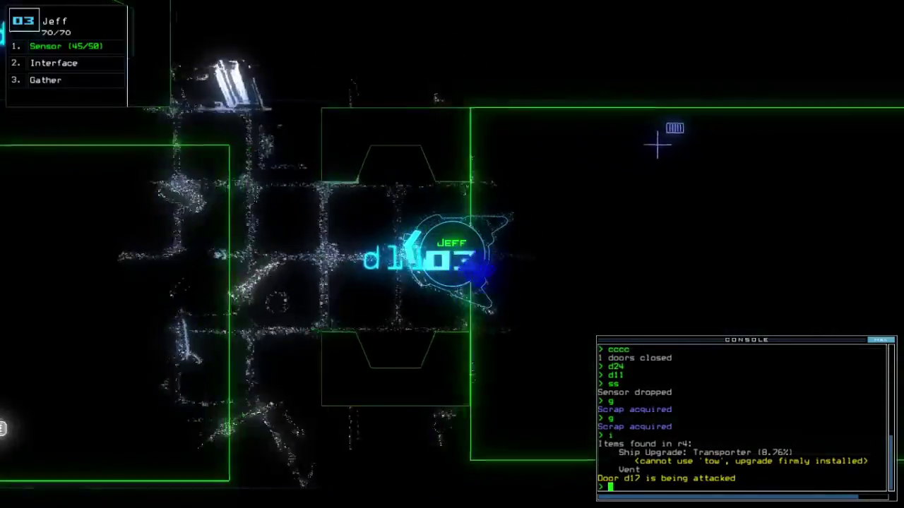
type("d11")
key("Return")
key("space")
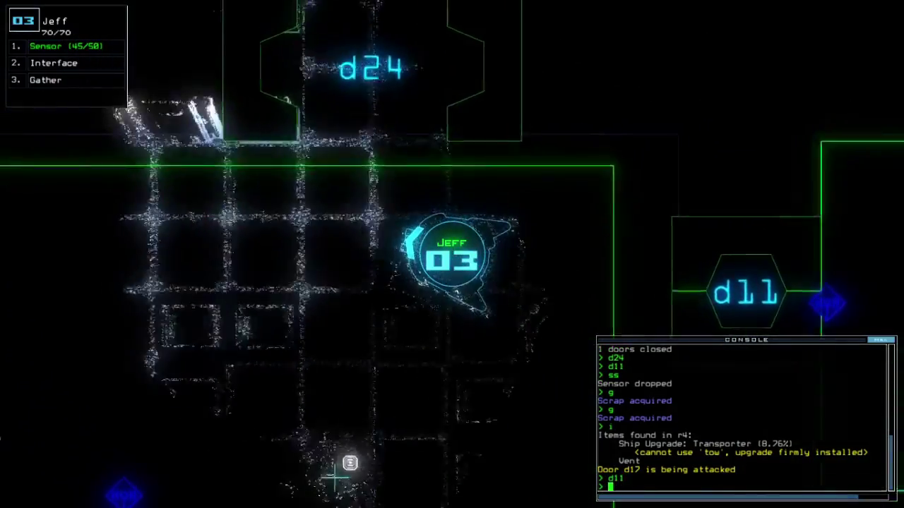
type("d2")
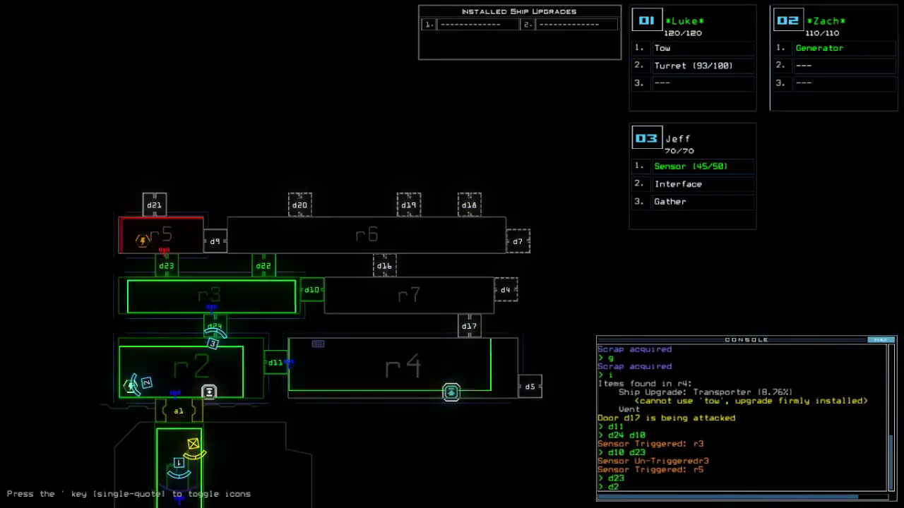
Move Jeff through doors d10 and d22, dropping two sensors and gathering scrap
key("space")
type("1")
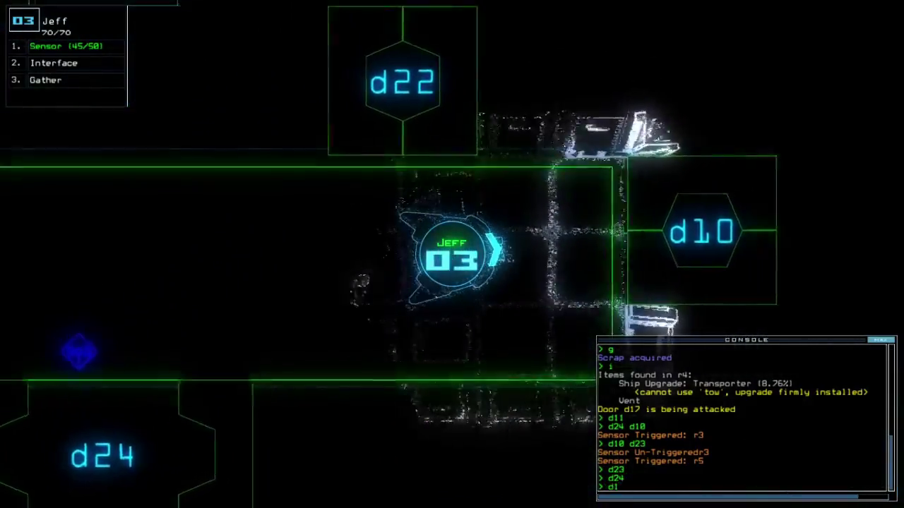
type("d10")
key("Return")
type("ss")
key("Return")
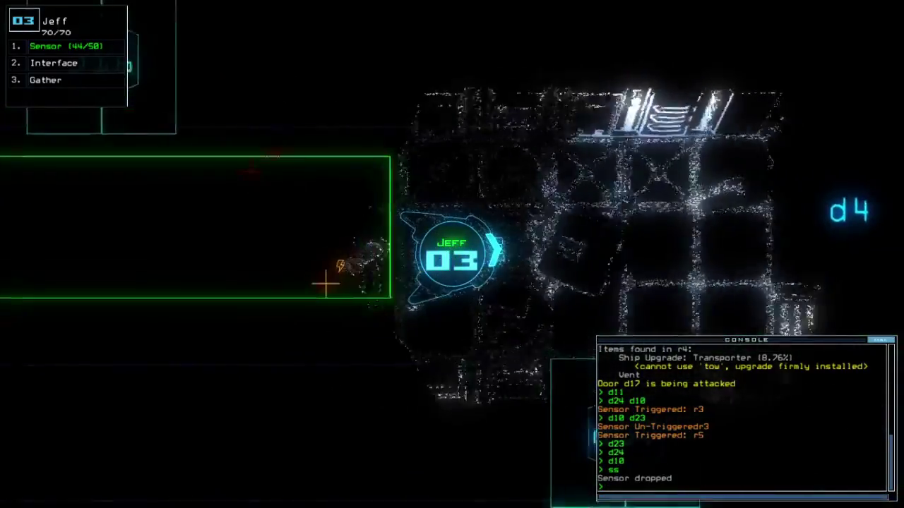
key("Tab")
key("Tab")
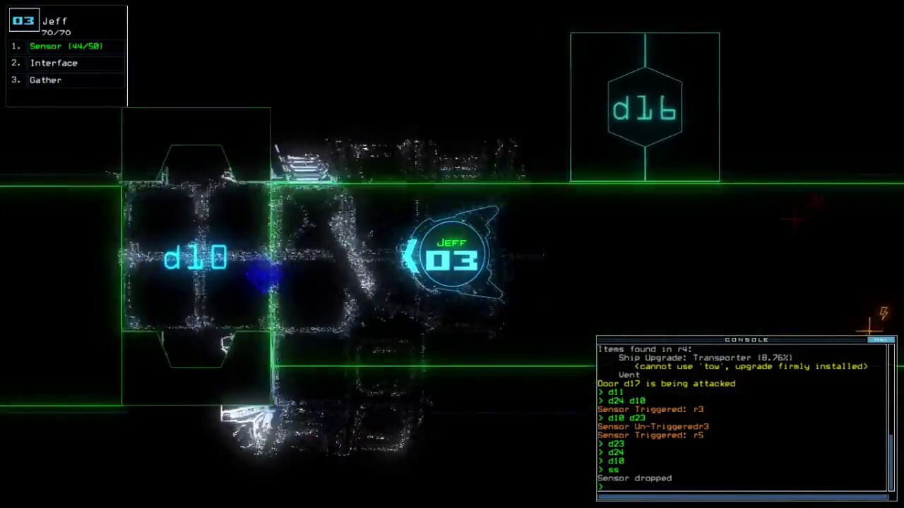
type("d22")
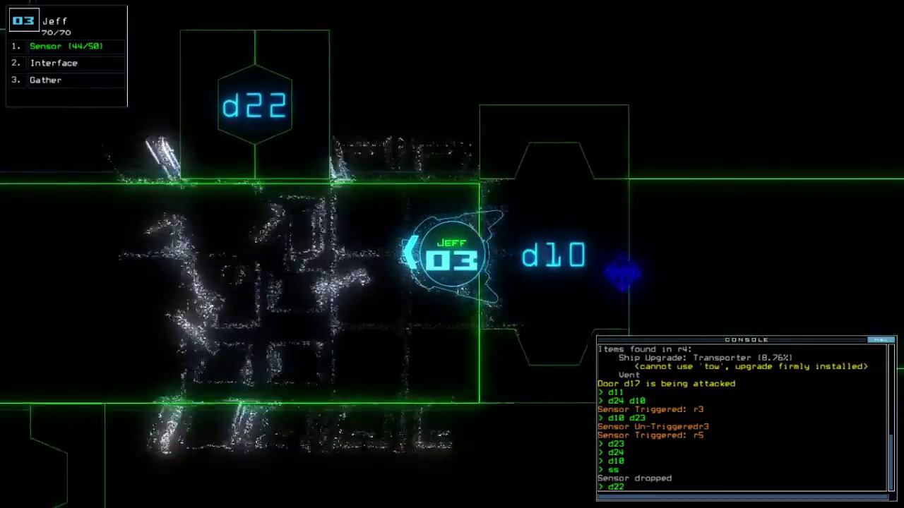
key("Return")
type("ss")
key("Return")
type("g")
key("Return")
key("Return")
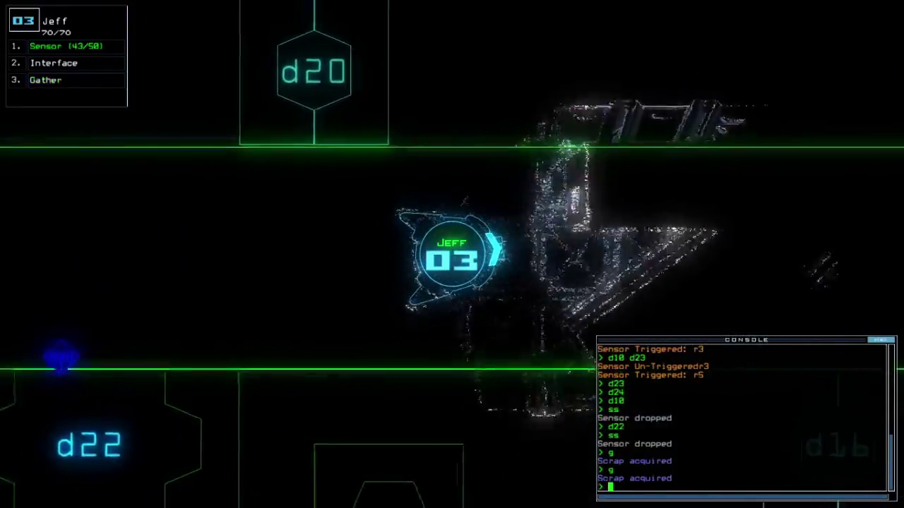
type("d")
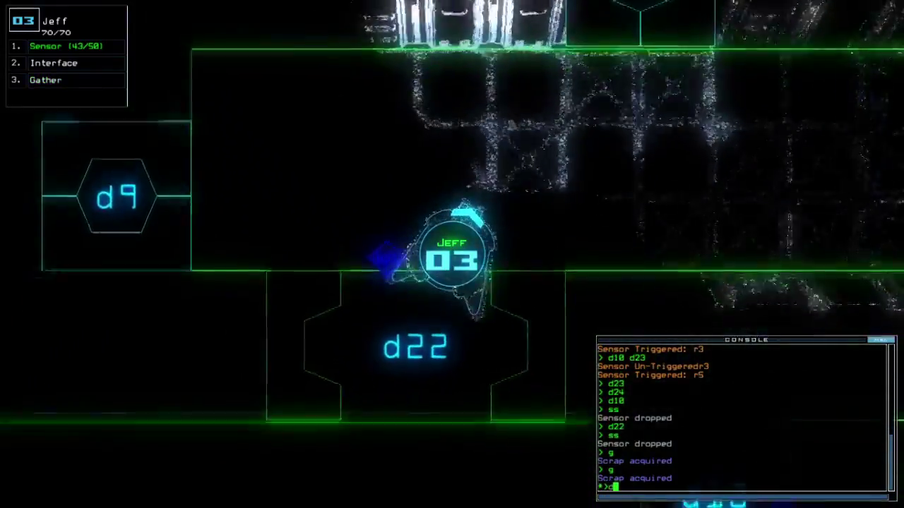
type("22")
Open door d22 and route drone 2 to Jeff's room r7
key("Return")
type("navigate 2")
key("Return")
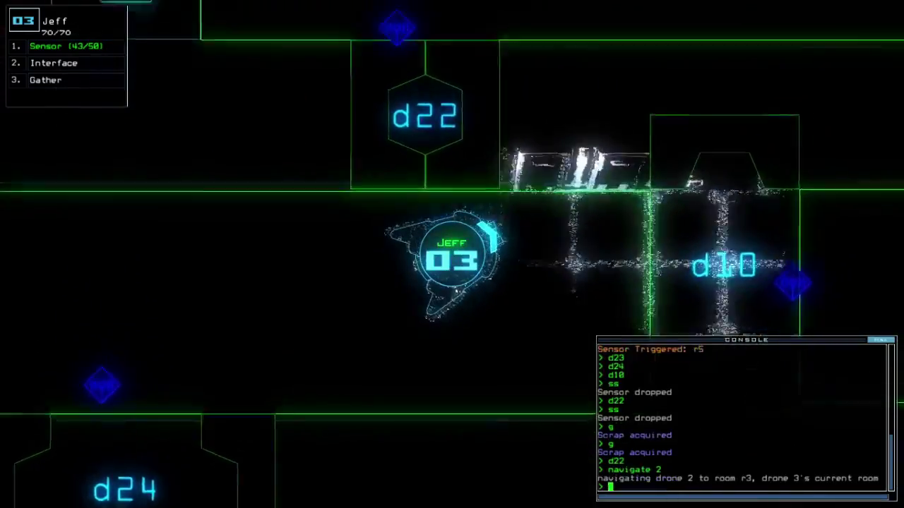
type("navigate 2")
key("Return")
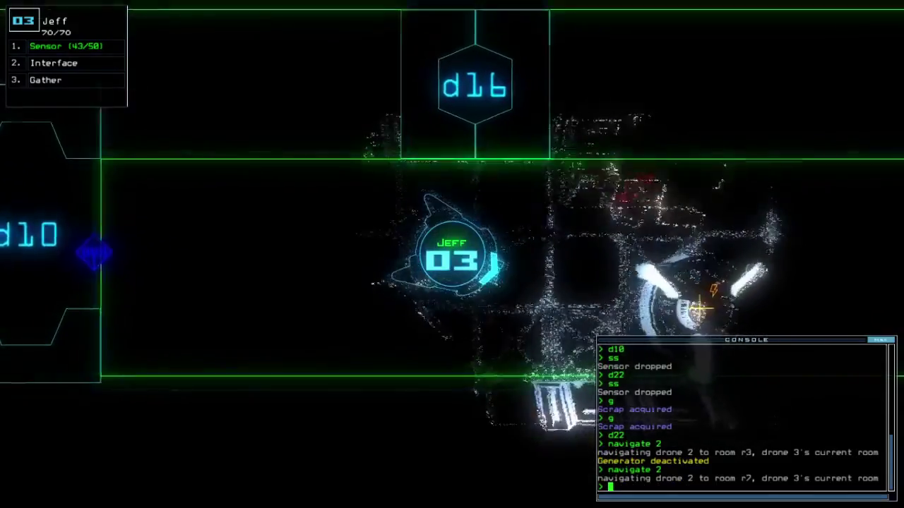
key("Tab")
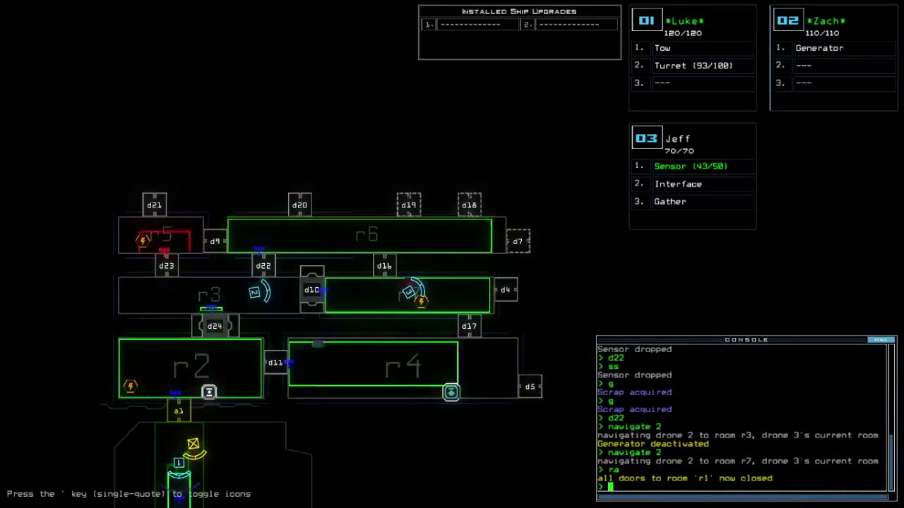
type("3")
type("generator ")
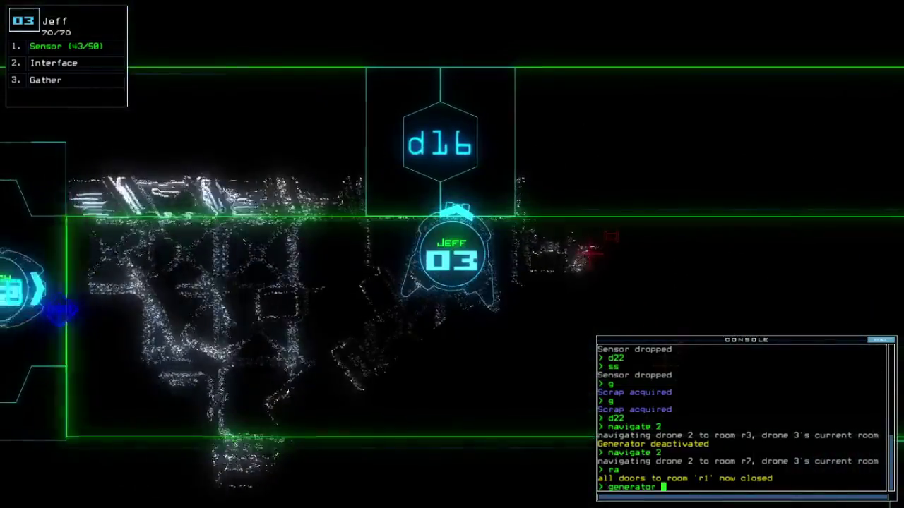
type("2")
Activate drone 2's generator, check the powered areas, and open door d15
key("Return")
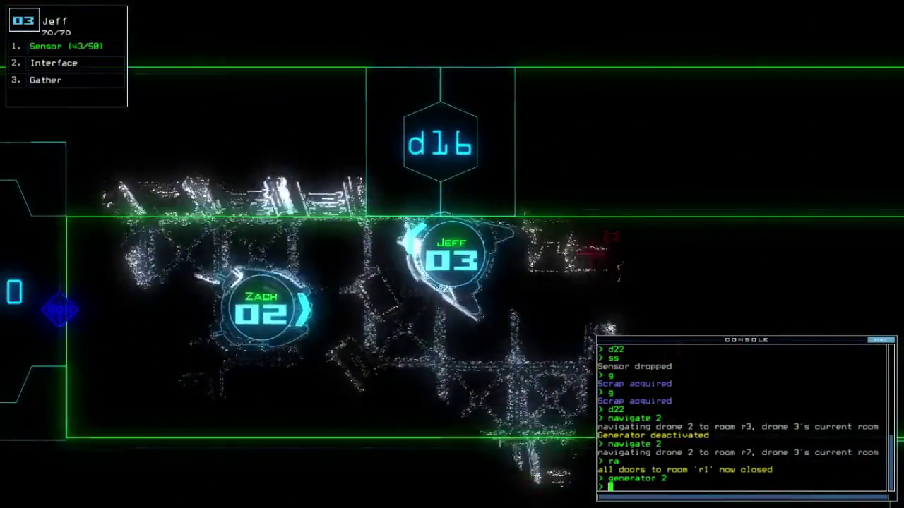
key("Tab")
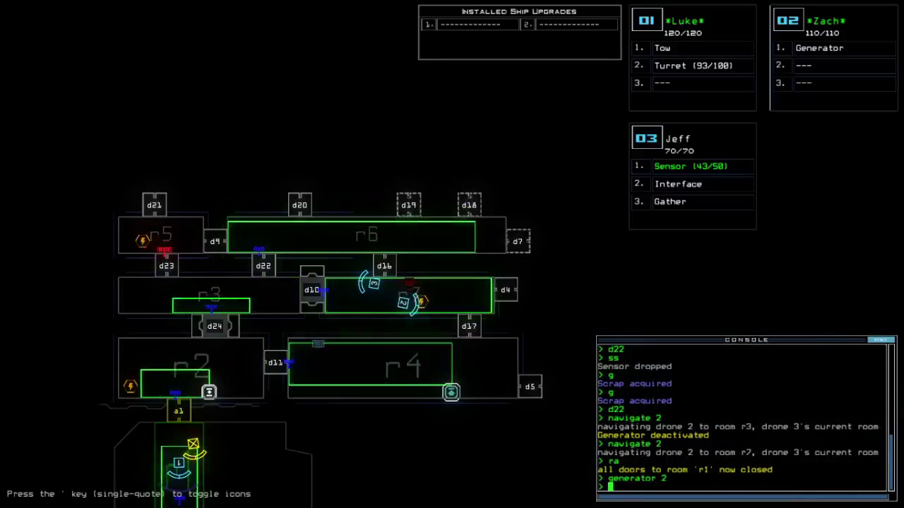
type("d15")
key("Return")
key("Tab")
type("d16")
Open door d16 and collect several scrap items with drone 3
key("Return")
key("Up")
key("Up")
key("Up")
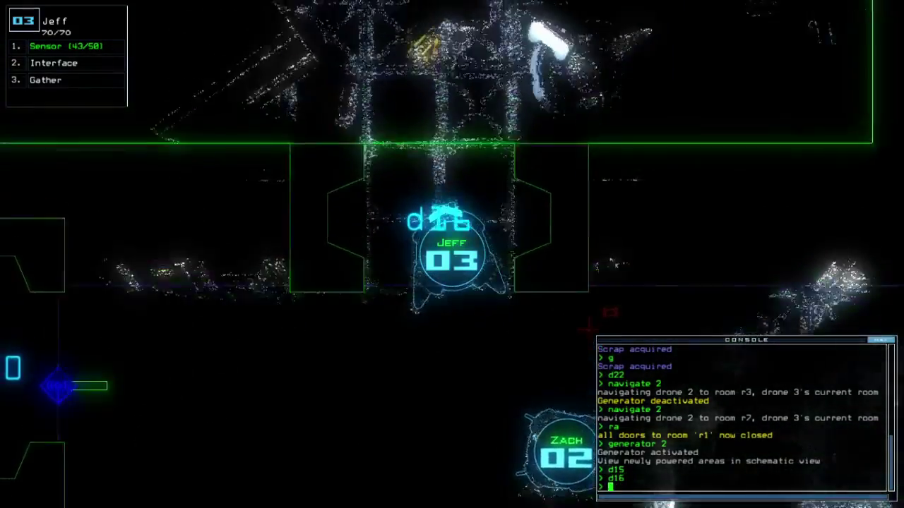
type("g")
key("Return")
key("Up")
key("Up")
key("Right")
key("Right")
type("g")
key("Return")
type("g")
key("Return")
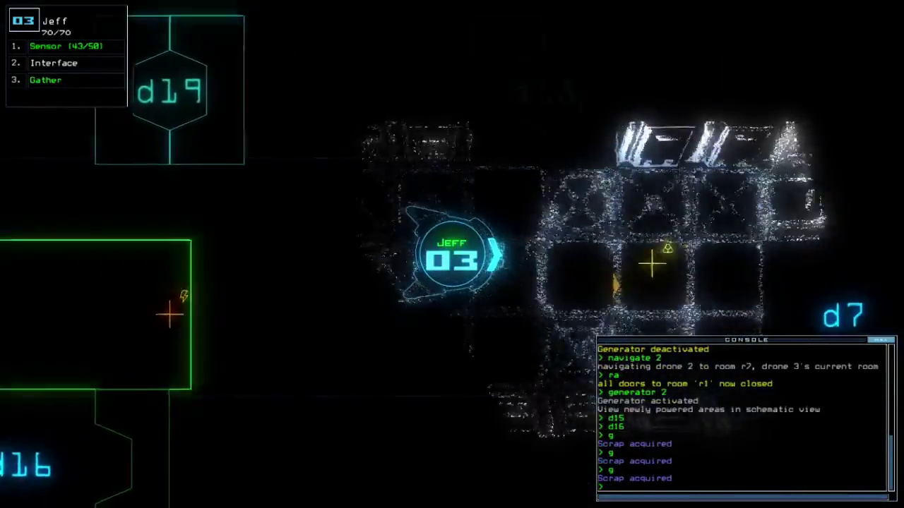
key("Right")
key("Right")
key("Right")
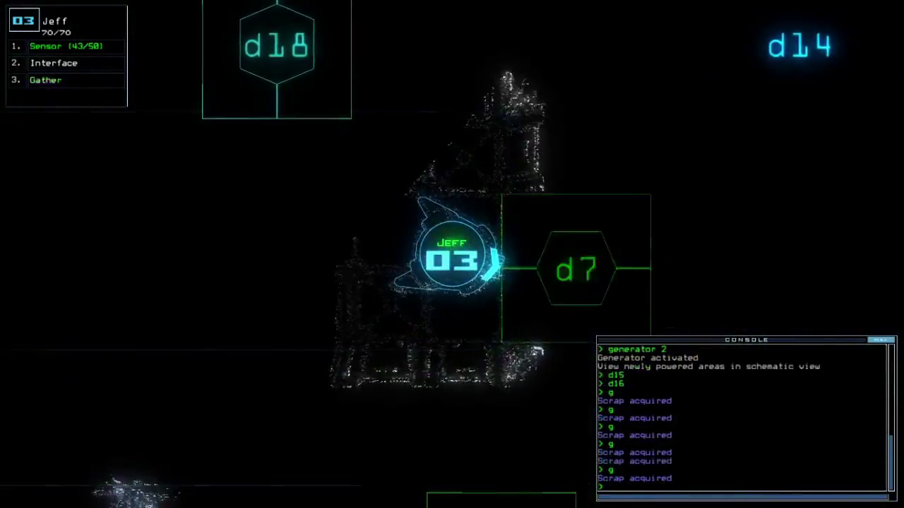
key("Tab")
key("Tab")
type("d7")
Go through door d7, drop a sensor, find r9 empty, and cycle its doors
key("Return")
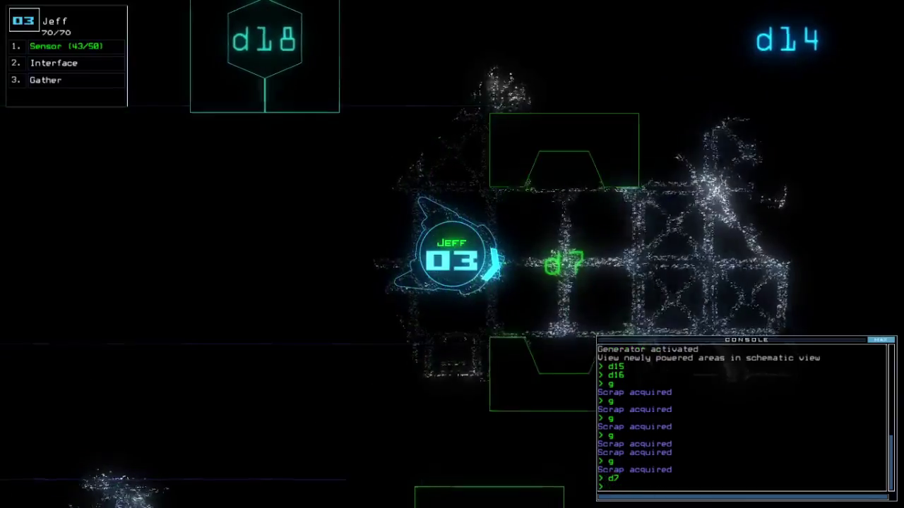
key("Right")
key("Right")
key("Right")
type("ss")
key("Return")
key("Right")
key("Right")
key("Right")
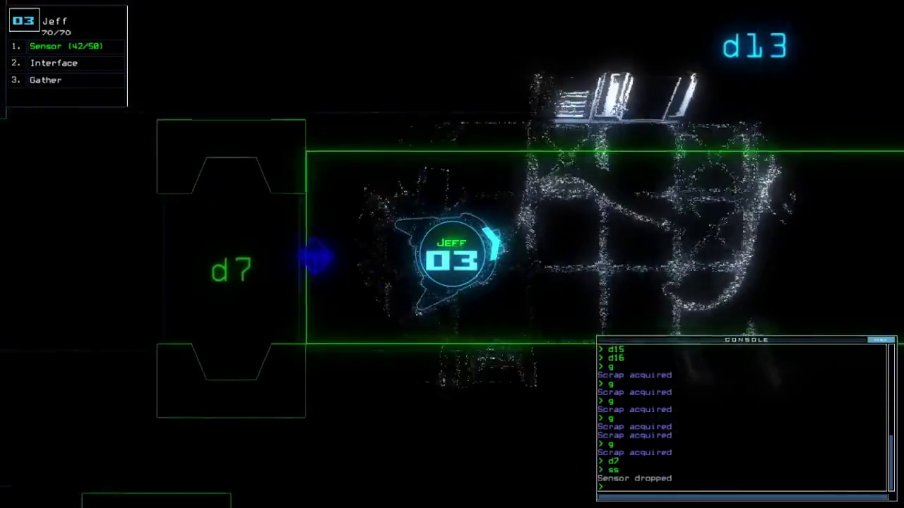
type("i")
key("Return")
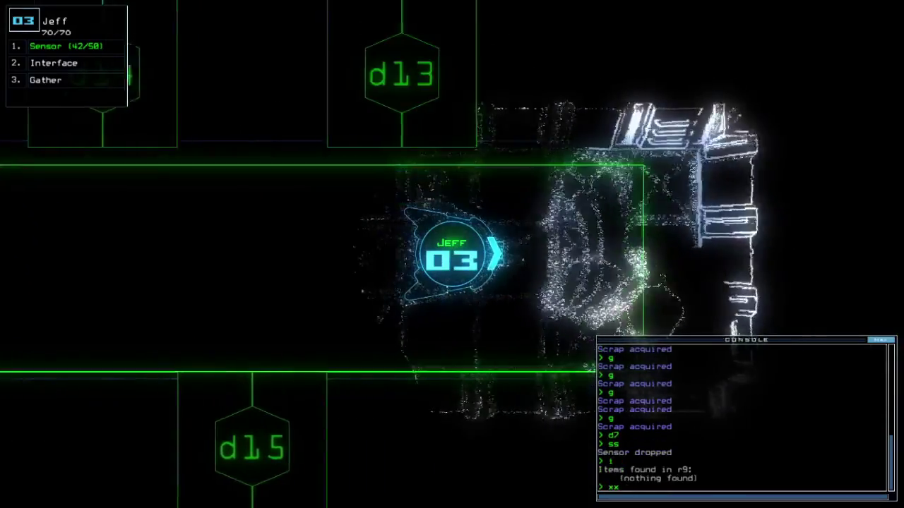
type("xx r9")
key("Return")
key("Tab")
key("Tab")
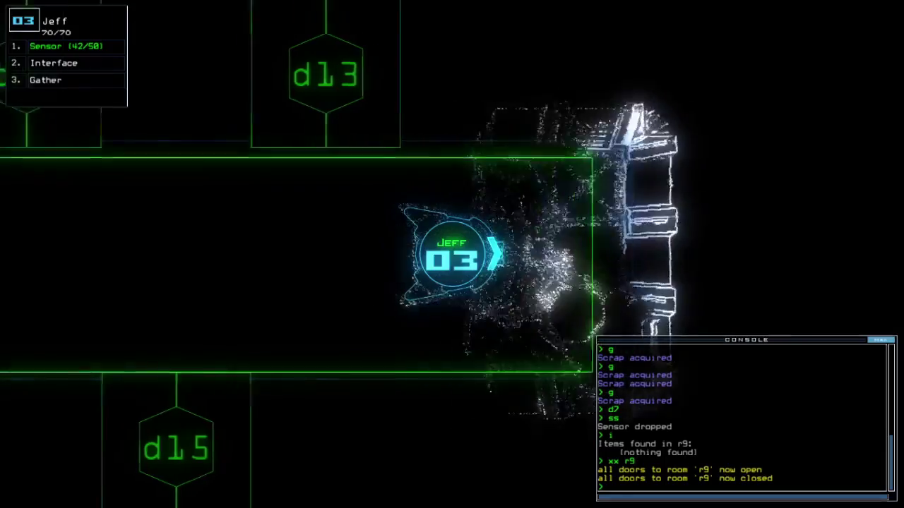
Open door d13 and move drone 3 through it
key("Up")
key("Up")
type("d13")
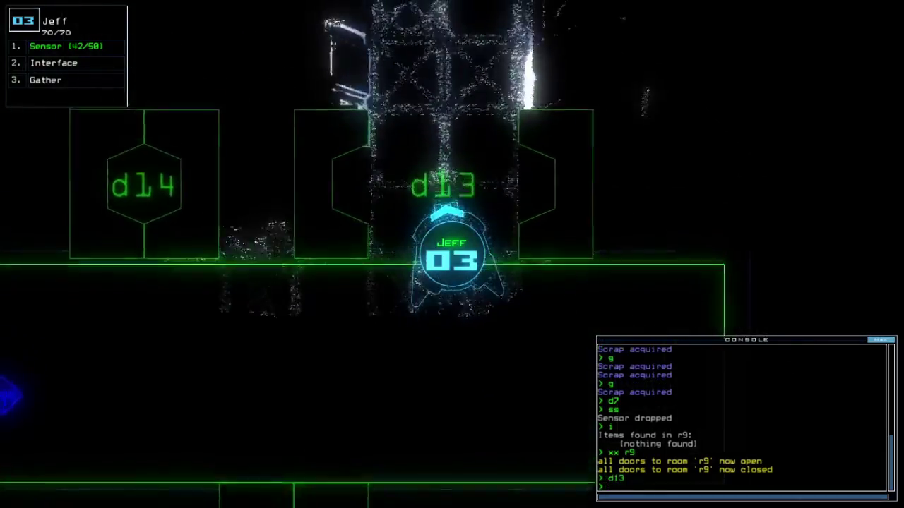
key("Return")
key("Up")
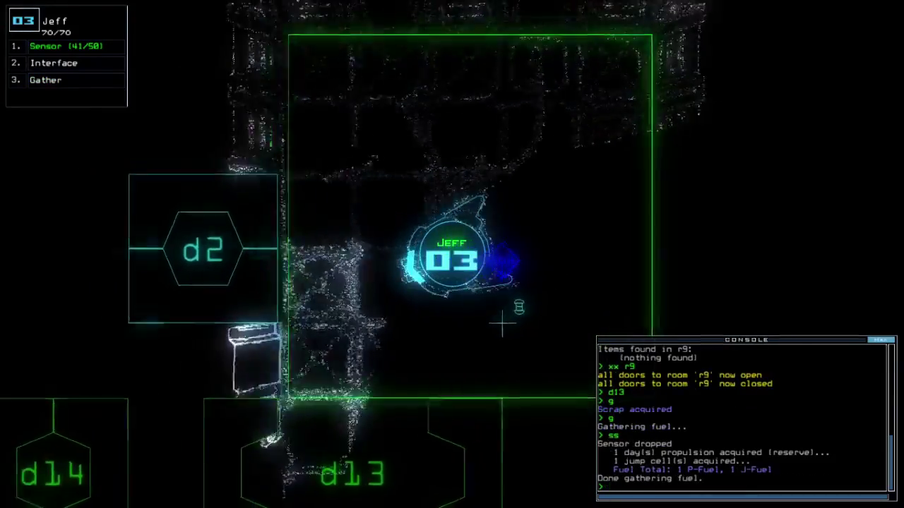
Toggle door d13, open d14, and drop a sensor in the room beyond
key("Down")
key("Down")
key("Down")
type("d13")
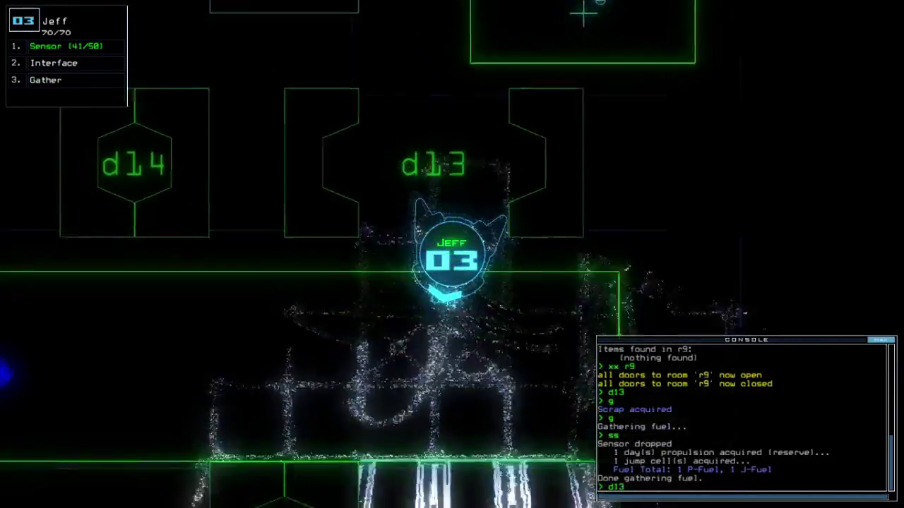
key("Return")
type("d14")
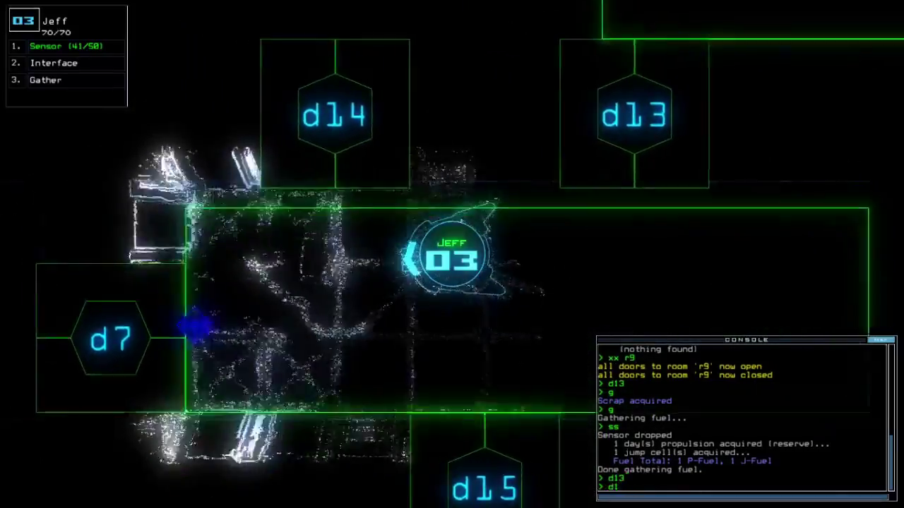
key("Return")
key("Up")
key("Up")
key("Up")
type("ss")
key("Return")
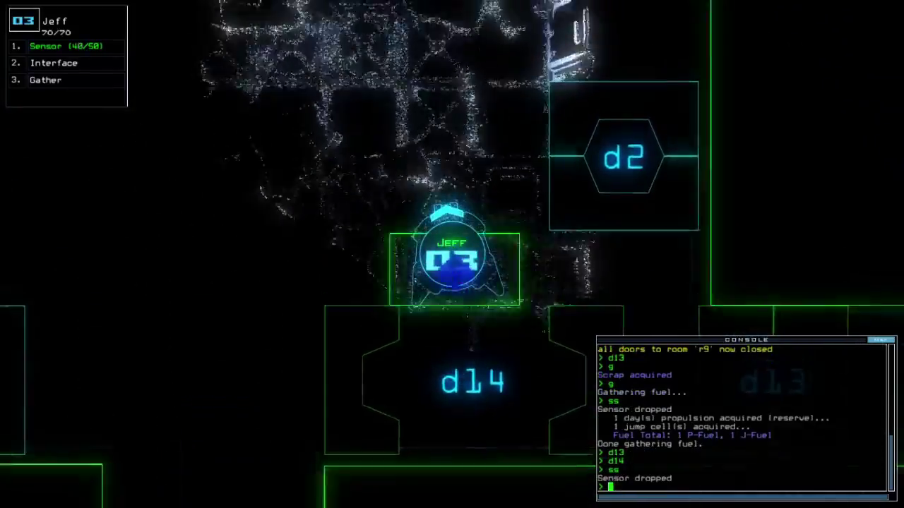
key("Up")
key("Up")
key("Up")
key("Left")
key("Up")
key("Up")
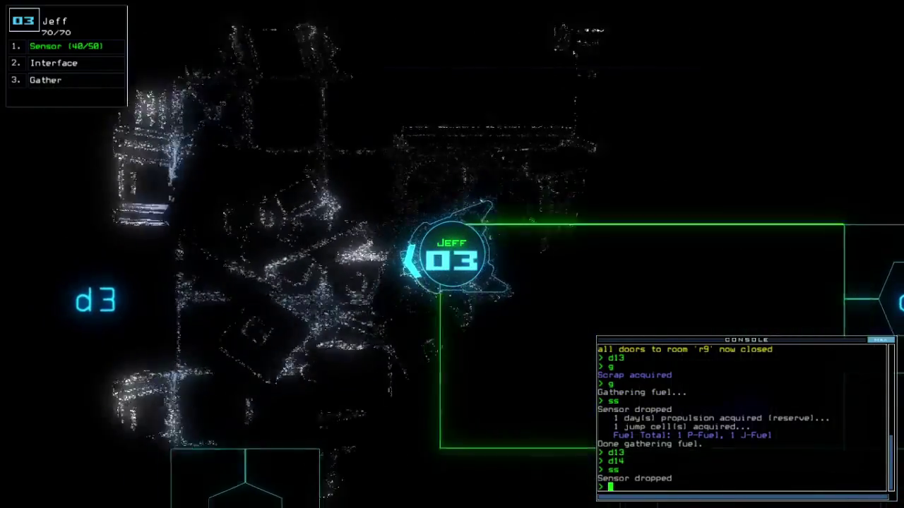
key("Up")
Cross the room toward d2, toggle door d14, and bring Jeff back through
key("space")
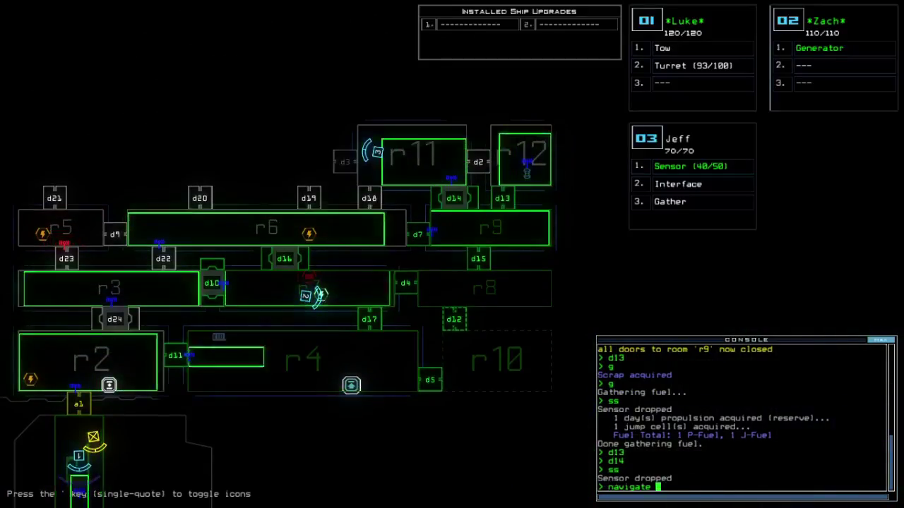
key("3")
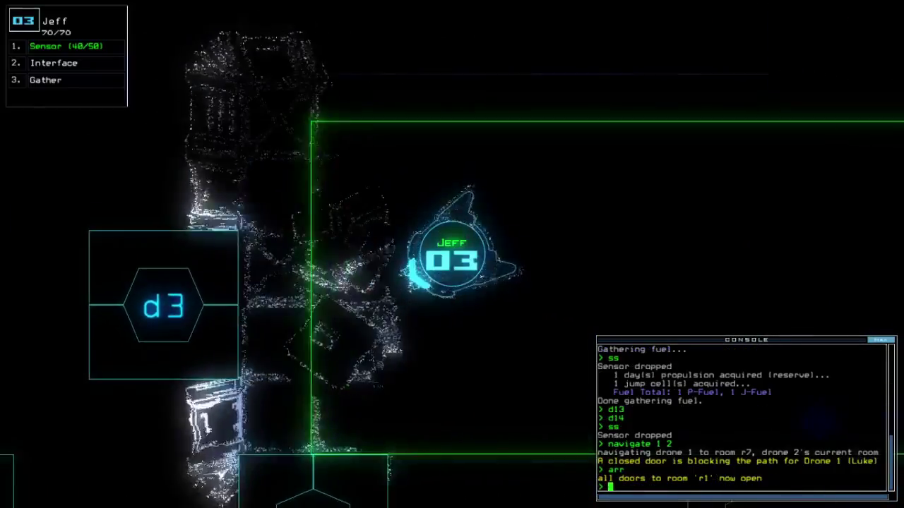
key("Right")
key("Right")
key("Right")
key("Right")
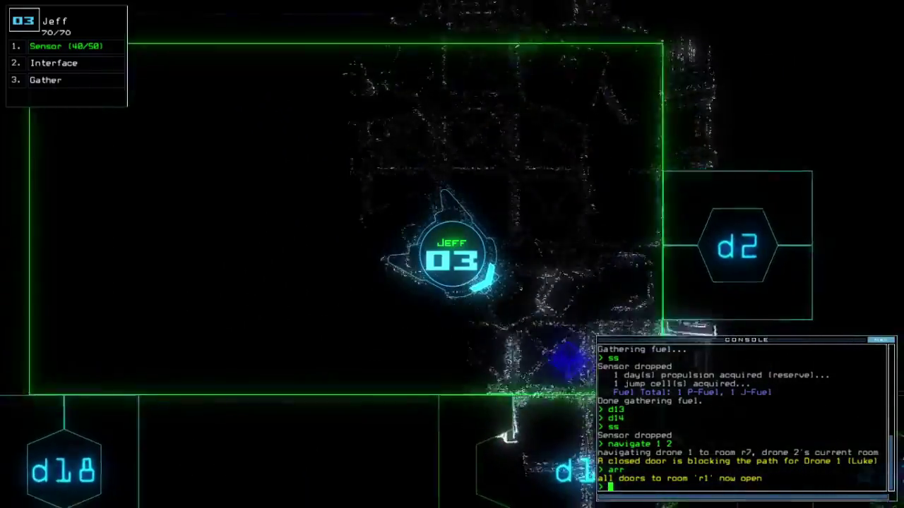
key("Up")
type("d14")
key("Return")
key("Down")
key("space")
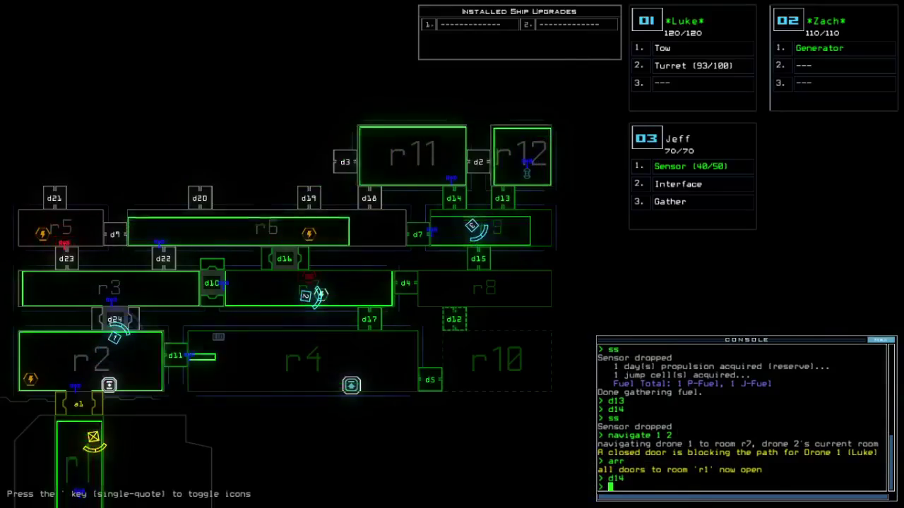
key("space")
type("d15")
Open door d15, drop a sensor, and collect the scrap with Jeff
key("Down")
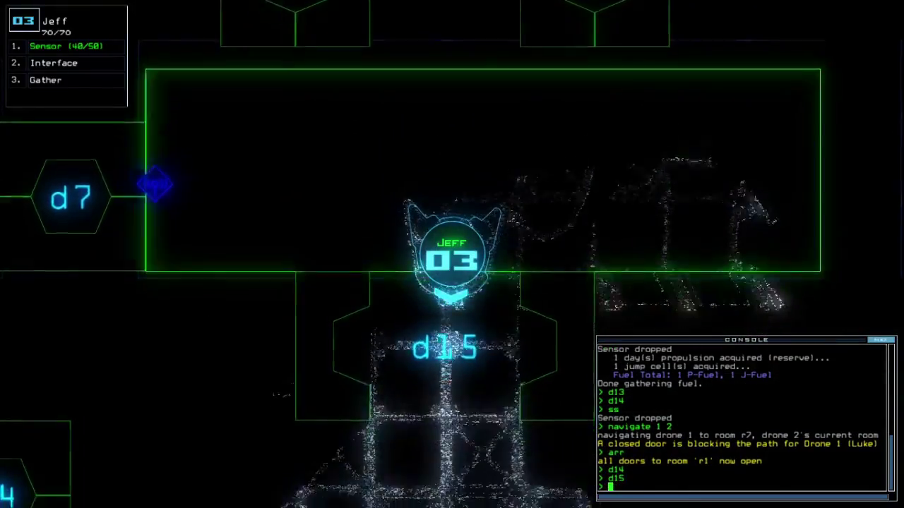
type("ss")
key("Return")
type("g")
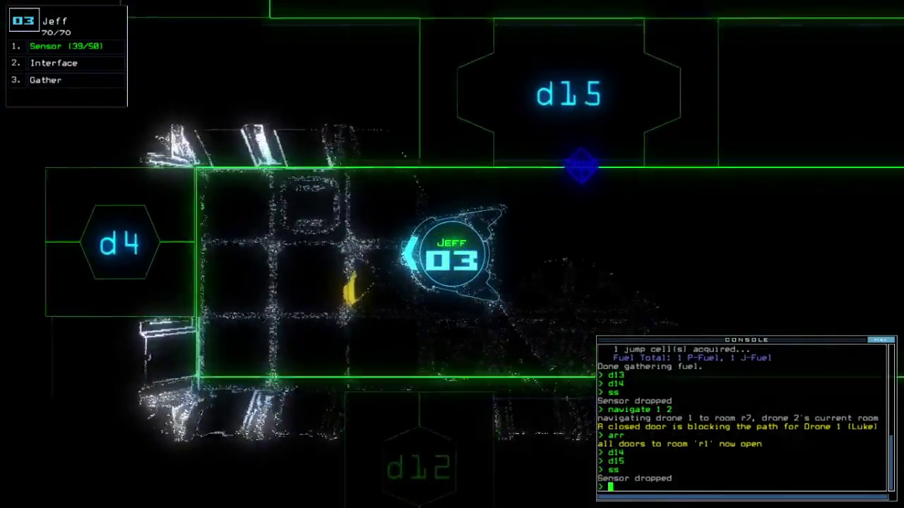
key("Return")
type("1wap")
Check drone 1's module swap and send Luke back to room r1
key("Return")
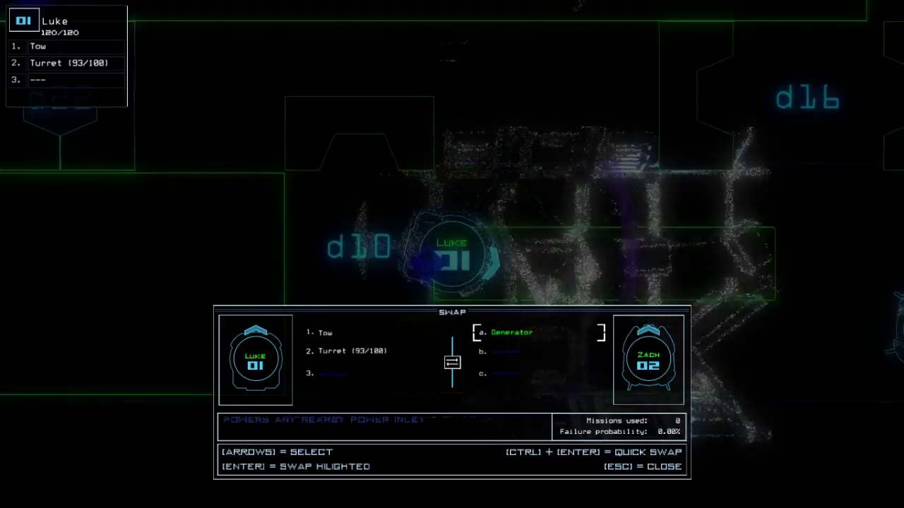
key("Escape")
type("back")
key("Return")
key("3")
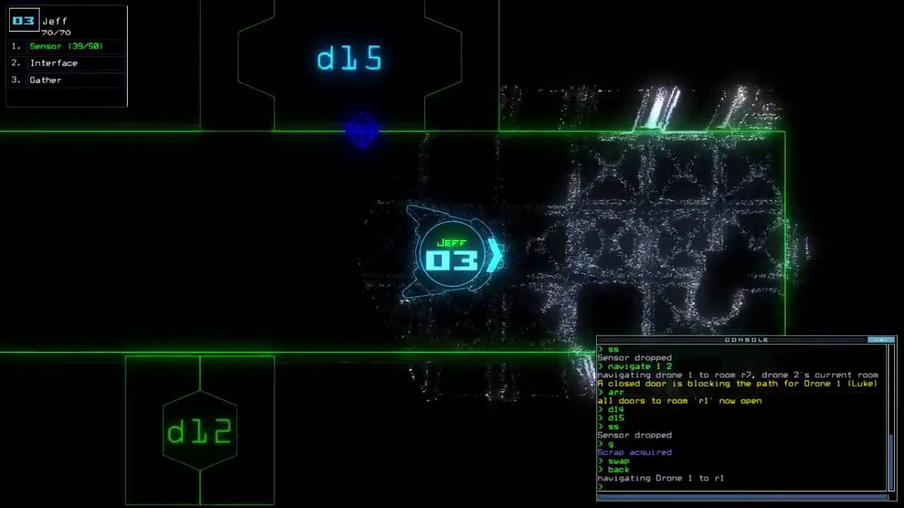
key("1")
key("3")
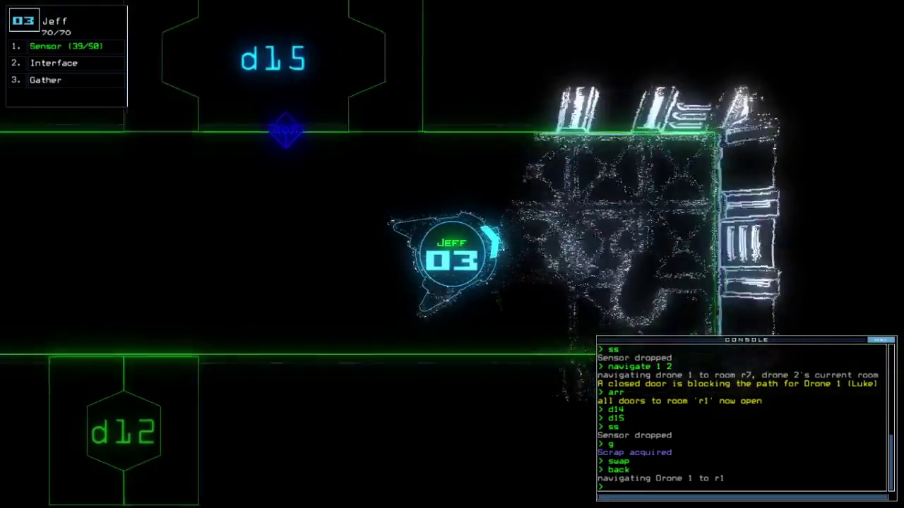
Send Jeff through door d12 and drop a motion sensor in that room
key("space")
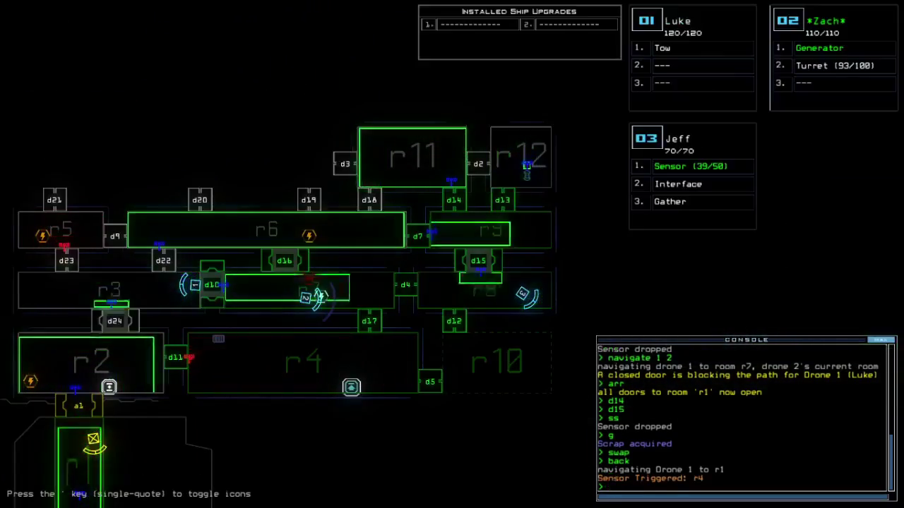
key("space")
type("d12")
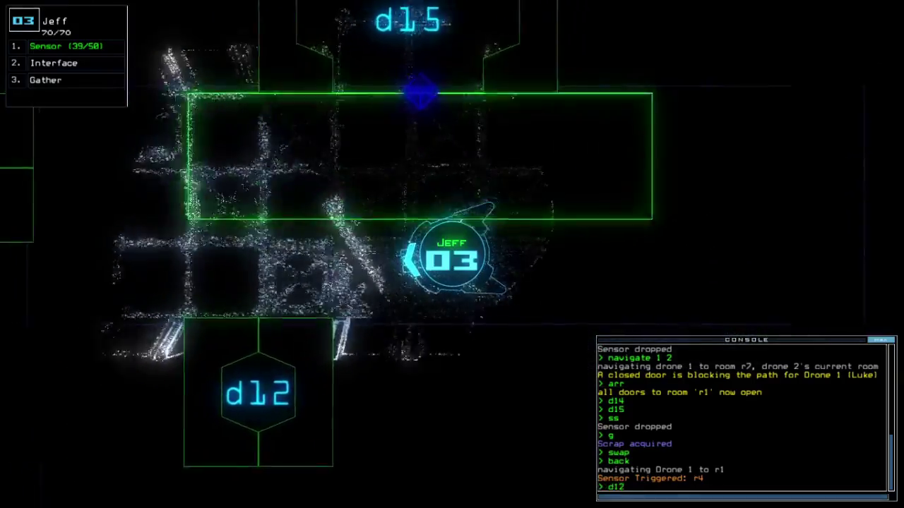
key("Return")
type("s")
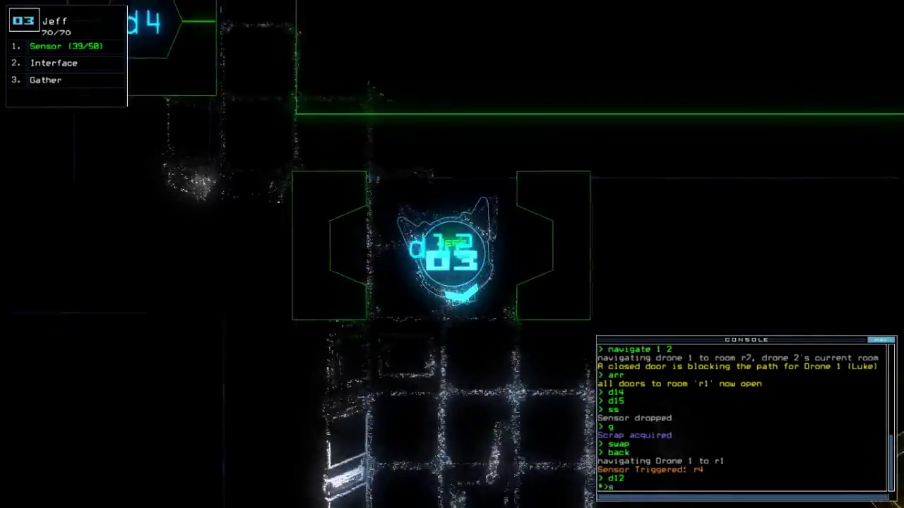
type("s")
key("Return")
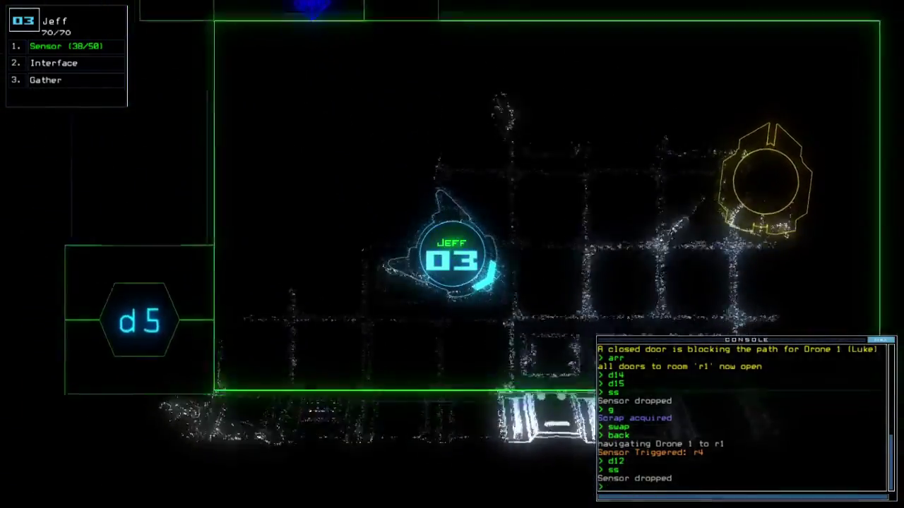
type("swap")
Switch to Luke and have it tow drone Ian back toward r1
key("Return")
key("Escape")
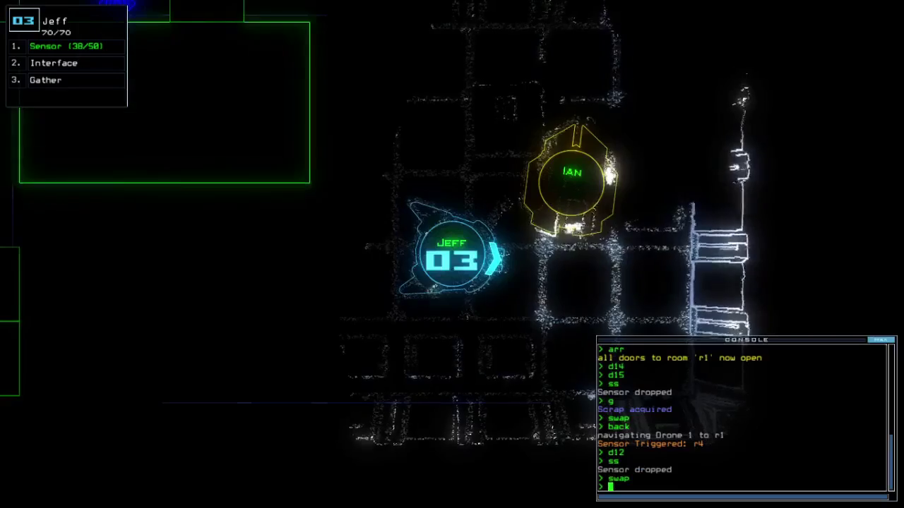
key("Return")
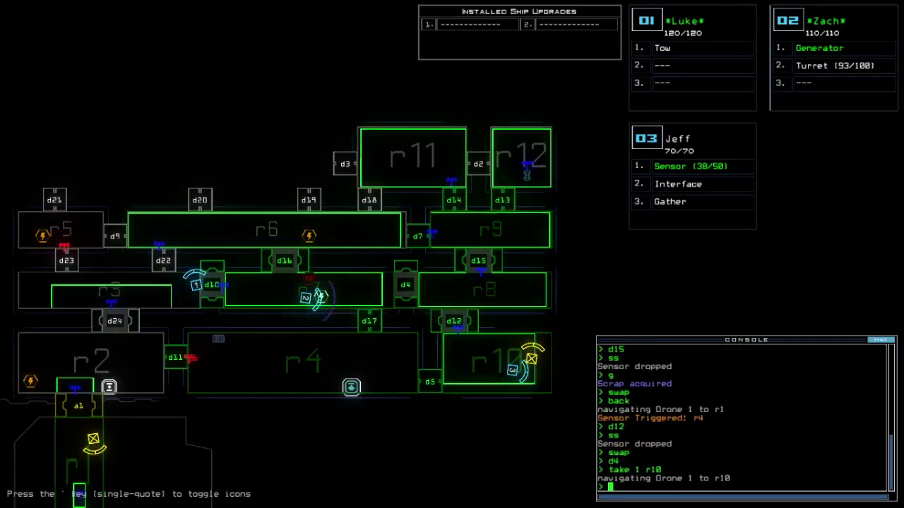
key("Return")
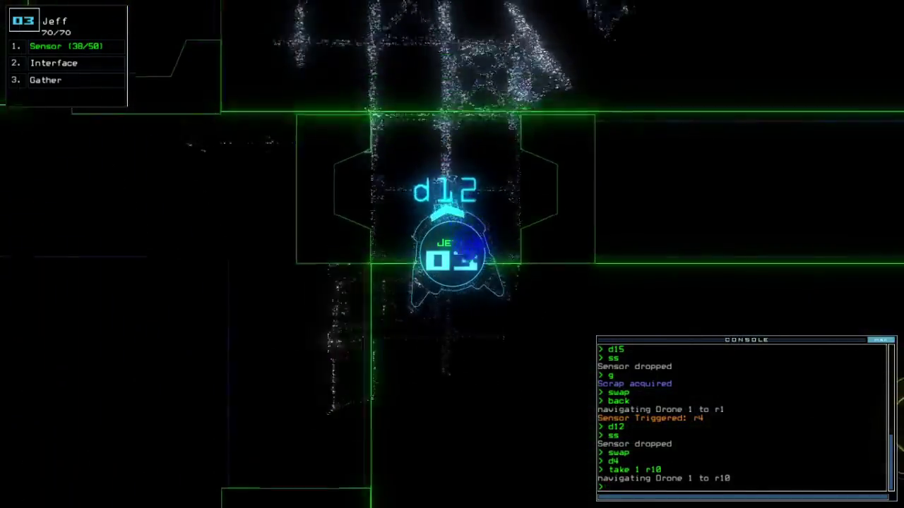
key("1")
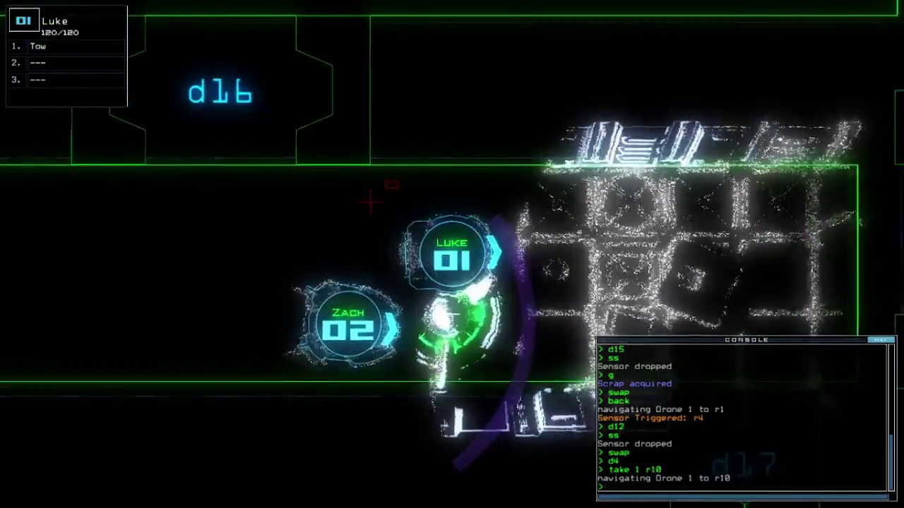
key("Return")
type("take 1 r10")
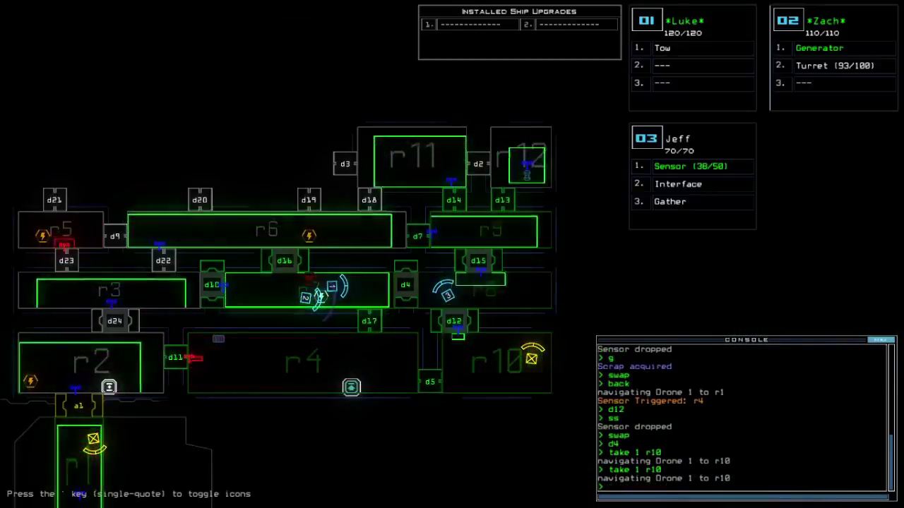
key("Return")
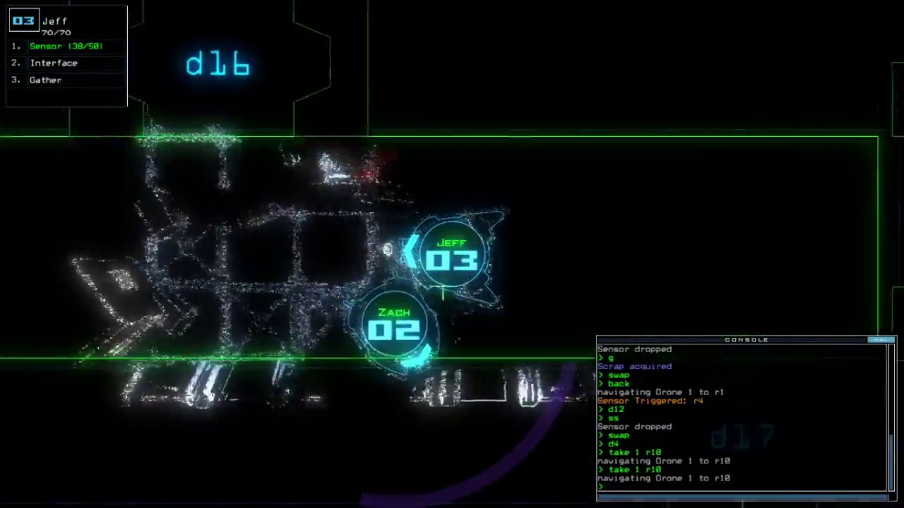
type("navigate 2")
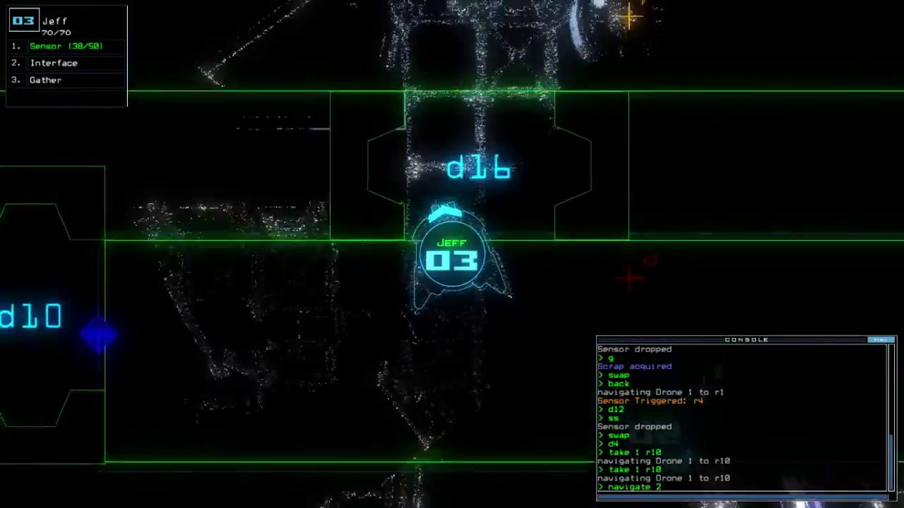
Send Zach to Jeff's room and move Ian's Stun tool onto Luke
key("Return")
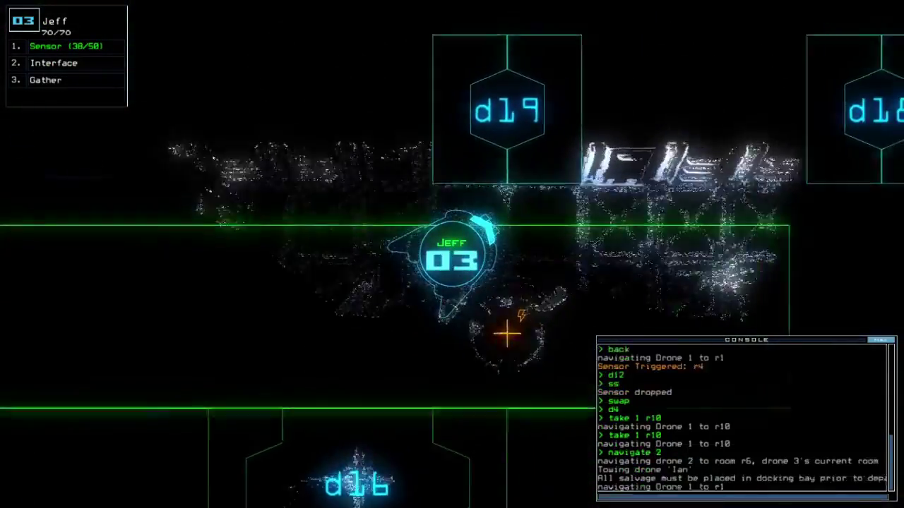
key("space")
key("space")
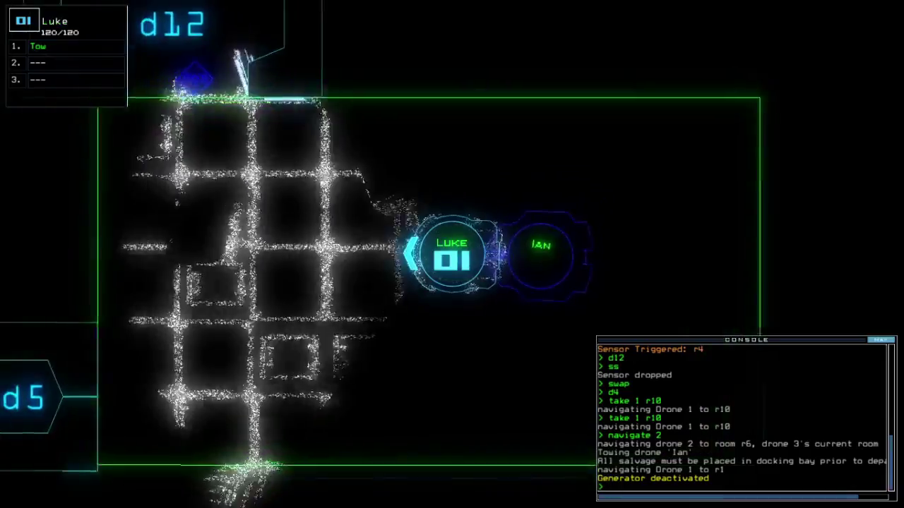
type("sw")
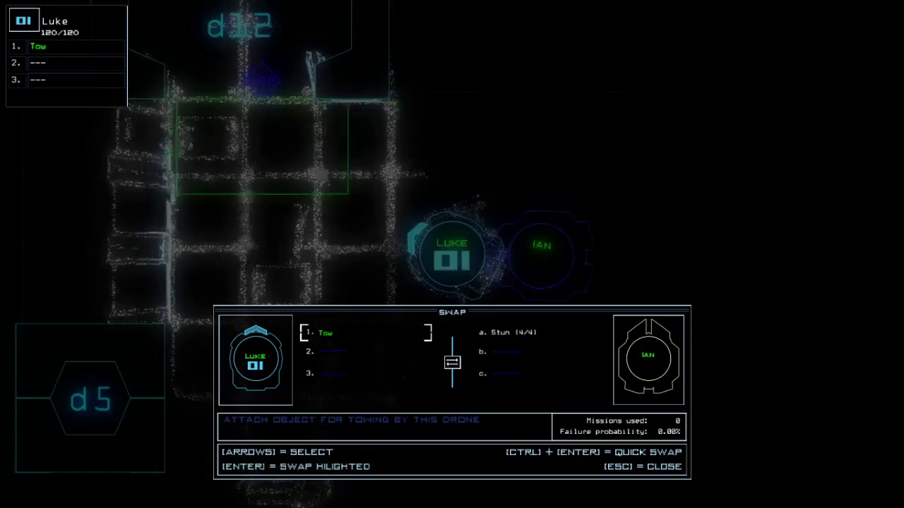
key("Escape")
key("3")
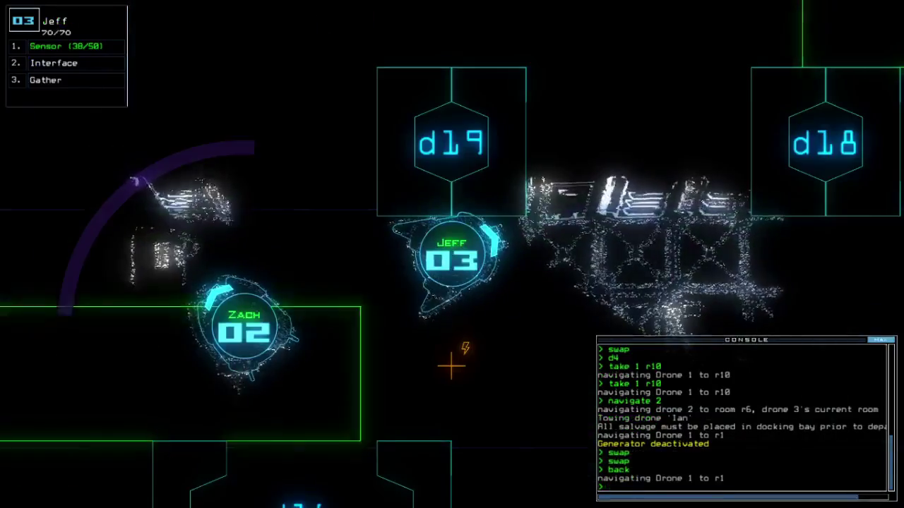
type("generator 2")
Power Zach's generator, move Jeff through doors d18 and d3, and drop a sensor
key("space")
type("generator 2")
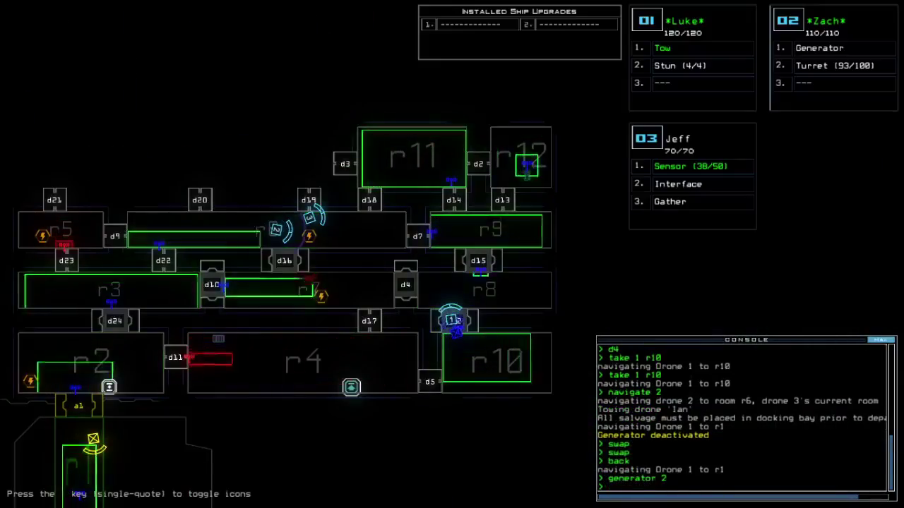
key("space")
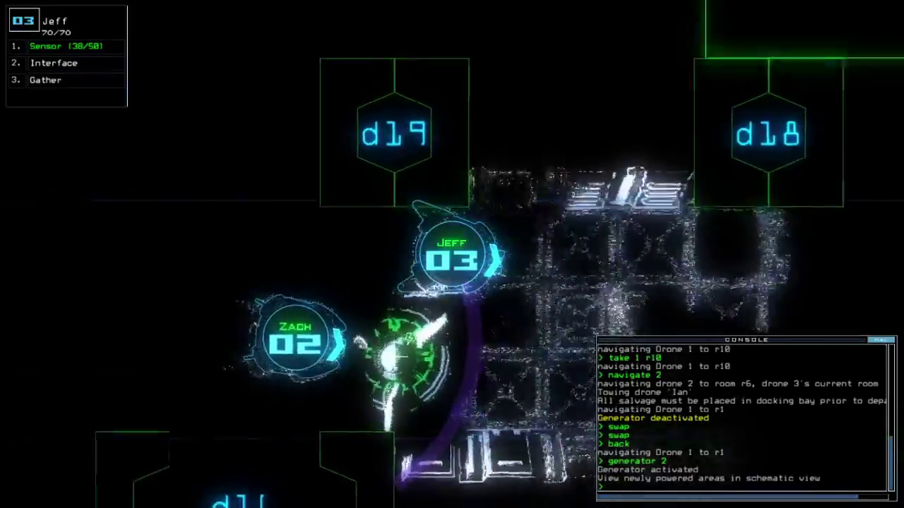
type("d18")
key("Return")
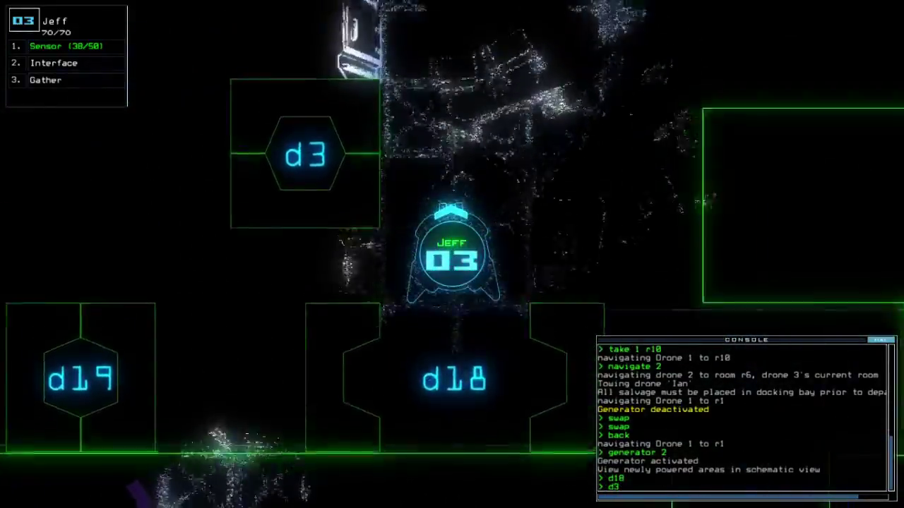
type("d3")
key("Return")
type("ss")
key("Return")
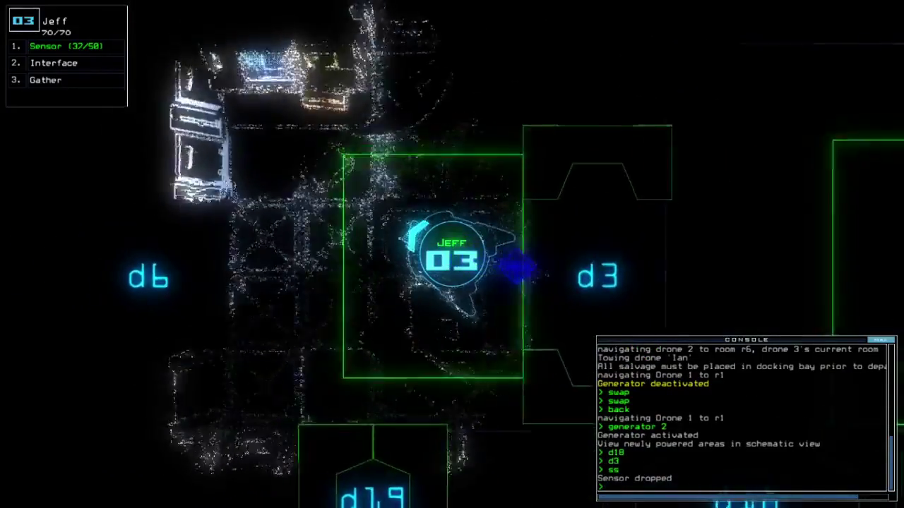
type("ru")
Scan nearby rooms, then send Jeff through d2 to gather scrap
key("space")
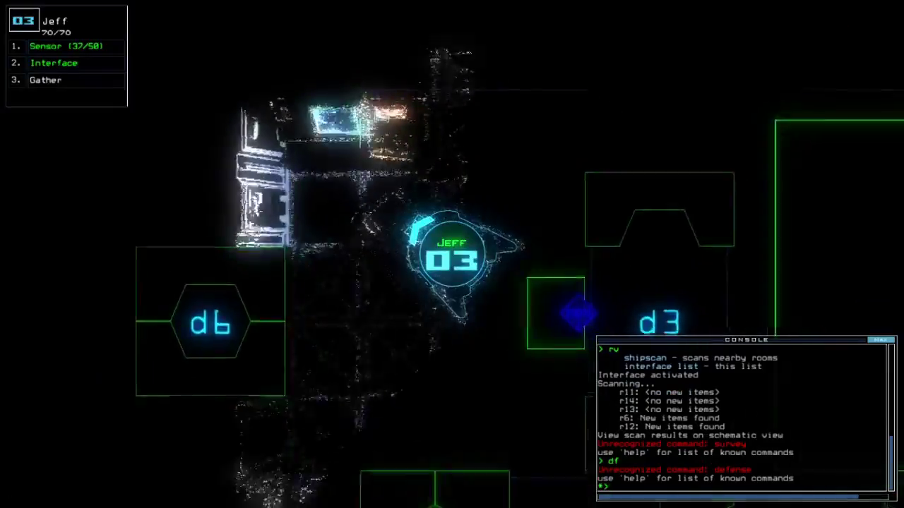
type("d2")
key("Return")
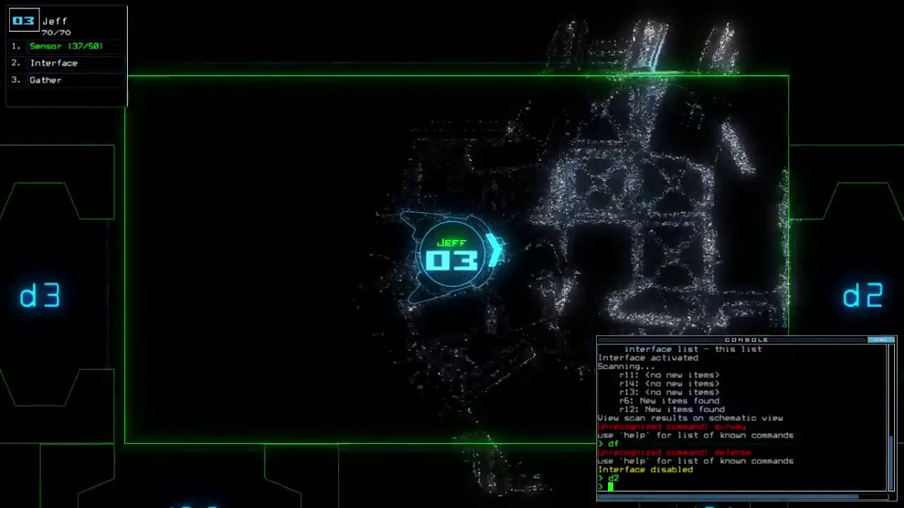
key("space")
key("space")
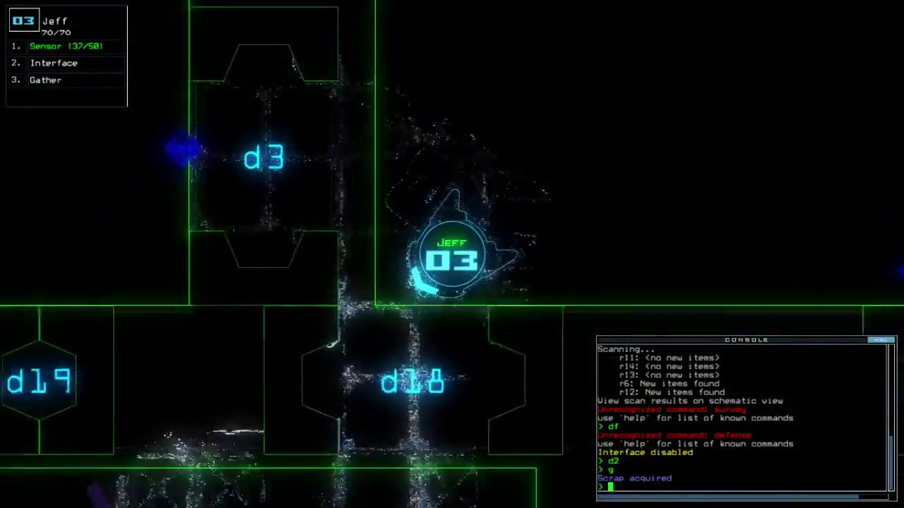
type("g")
Collect two scrap piles and send Jeff through door d19
key("Return")
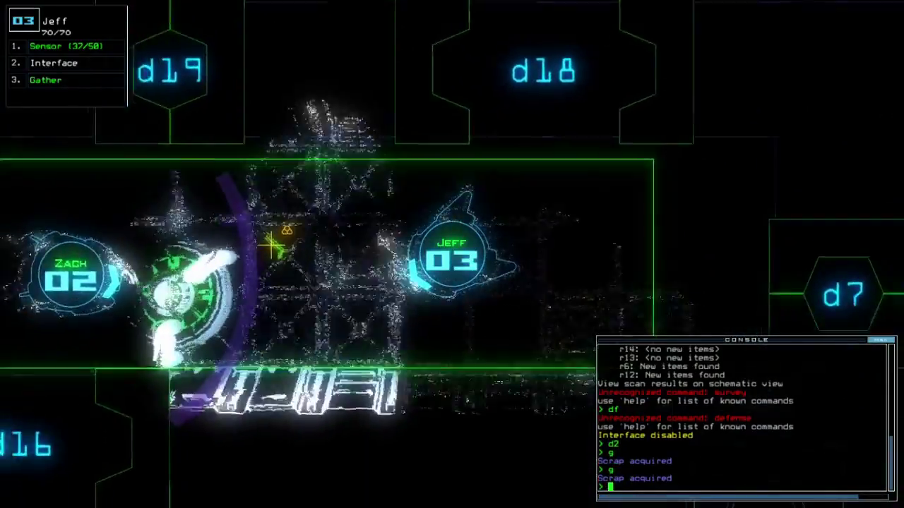
type("g")
key("Return")
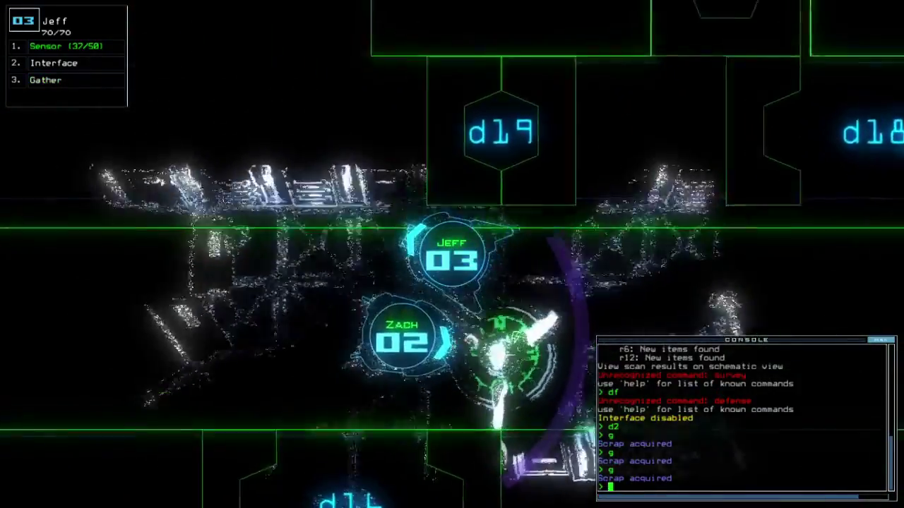
key("space")
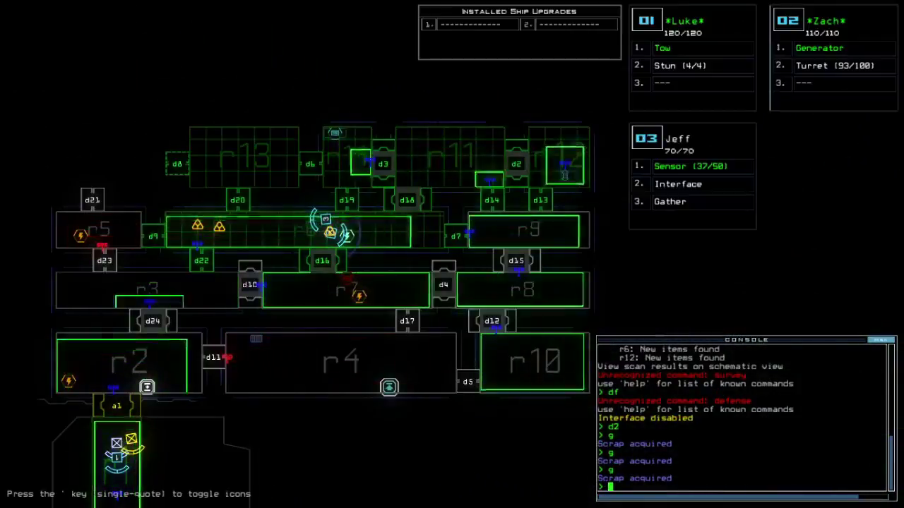
key("space")
type("d19")
key("Return")
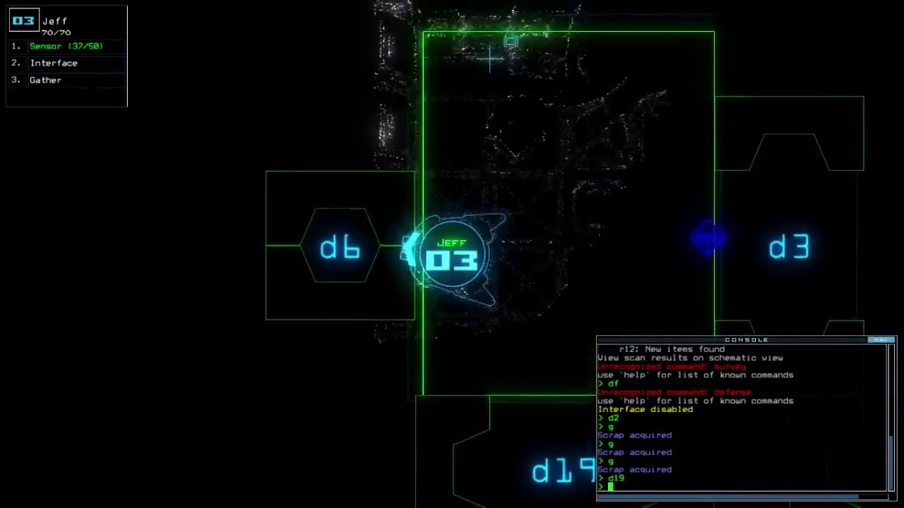
type("d6")
Route Jeff through doors d6, d19 and d3 and collect the scrap there
key("space")
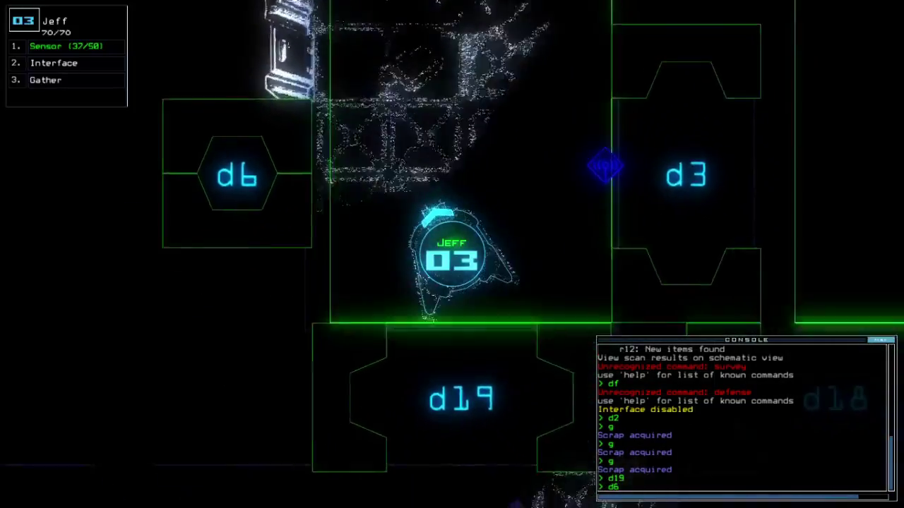
key("space")
type("d19")
key("space")
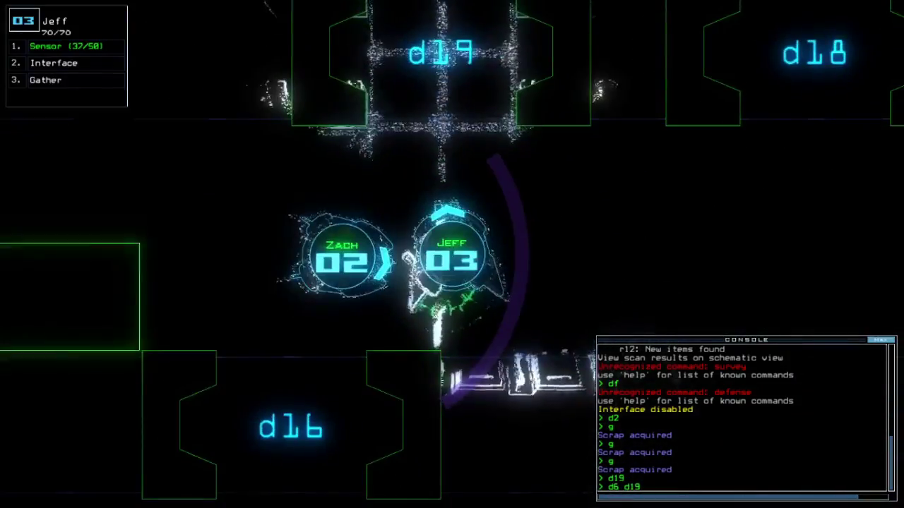
type("3")
key("Return")
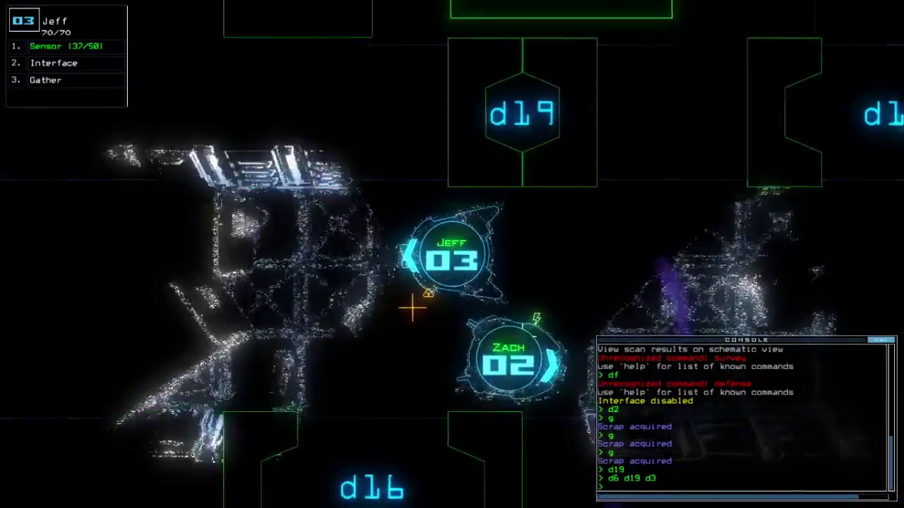
type("g")
key("Return")
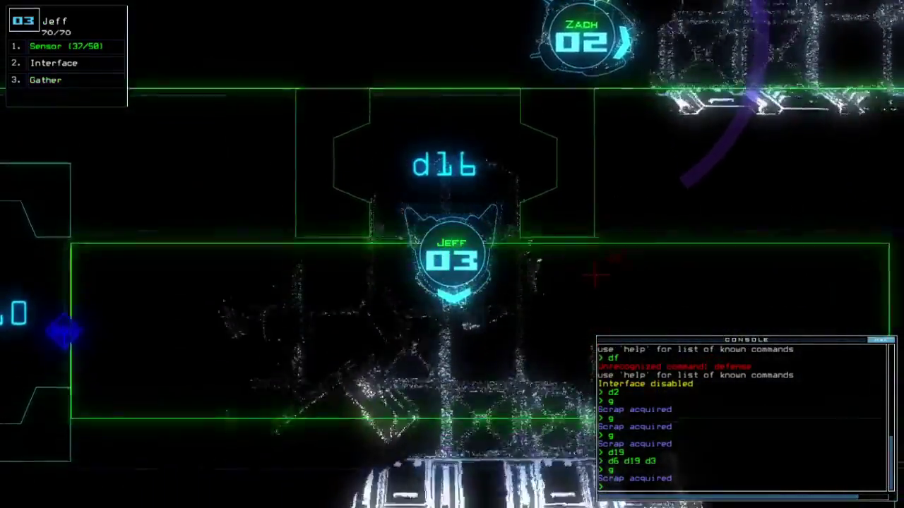
Send Jeff through door d22 and collect the two scrap loads inside
key("space")
key("space")
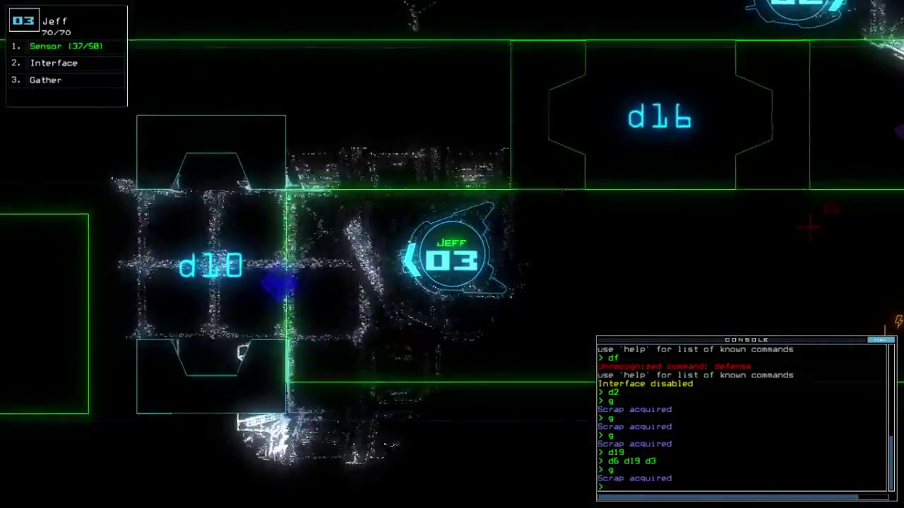
type("d")
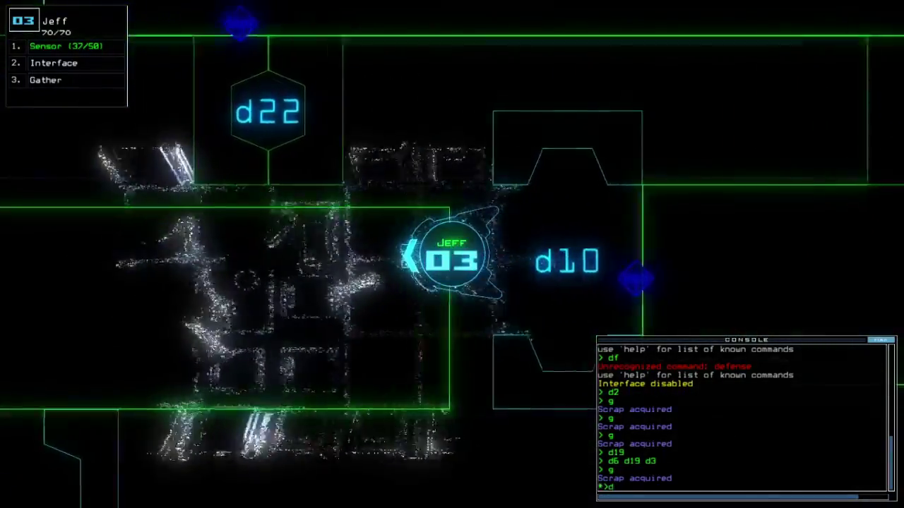
type("22")
key("Return")
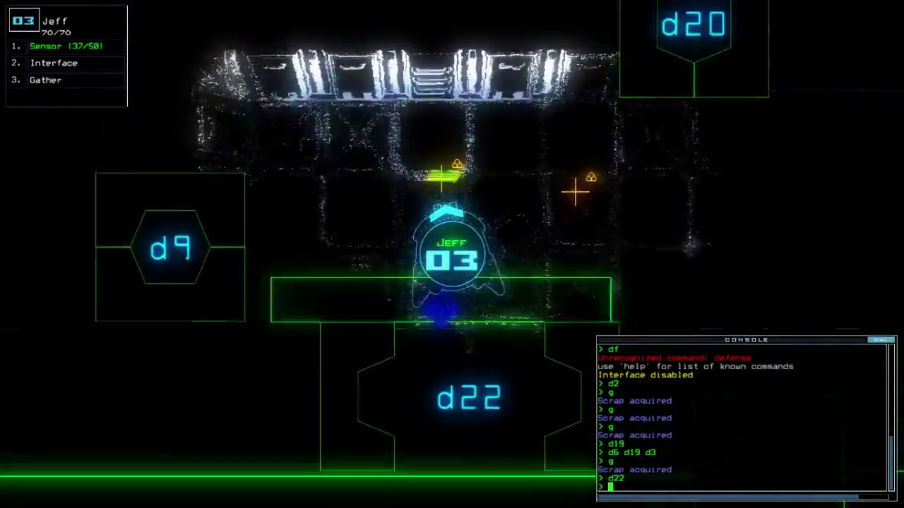
type("g")
key("Return")
type("g")
key("Return")
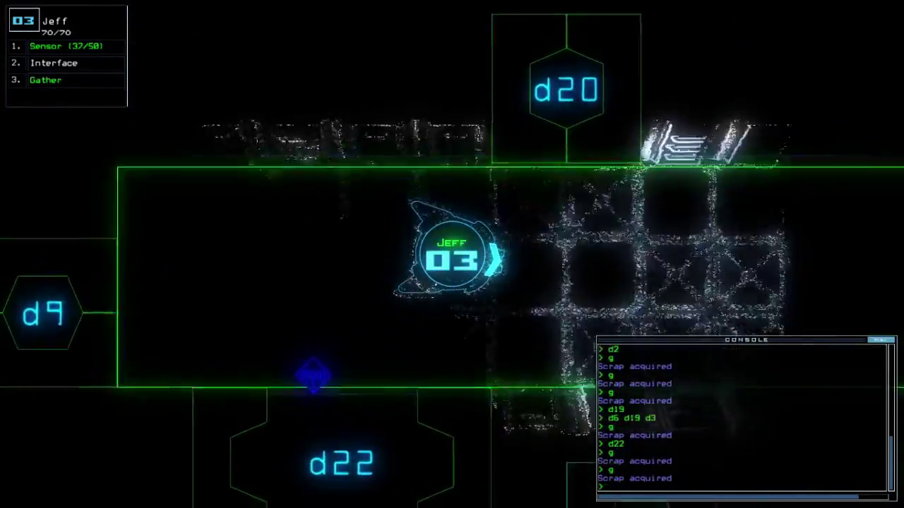
key("space")
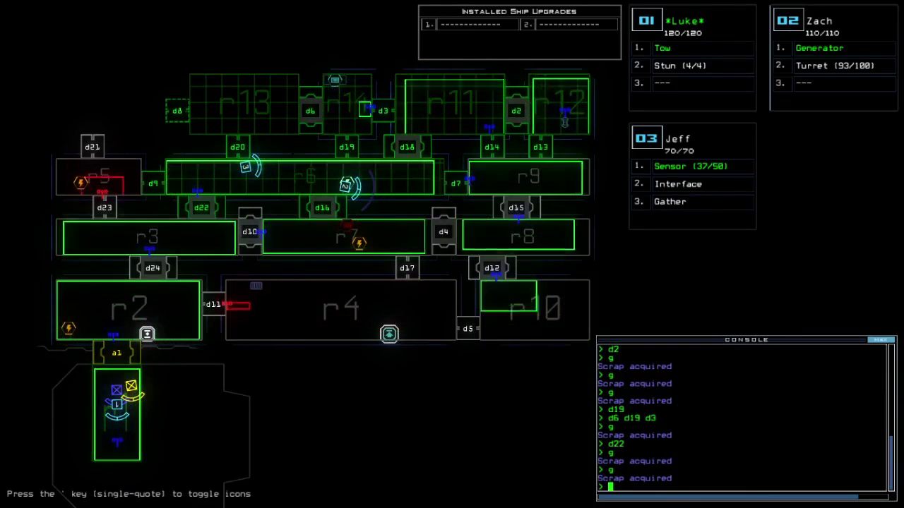
Send Jeff past doors d6 and d20 and drop a sensor there
key("space")
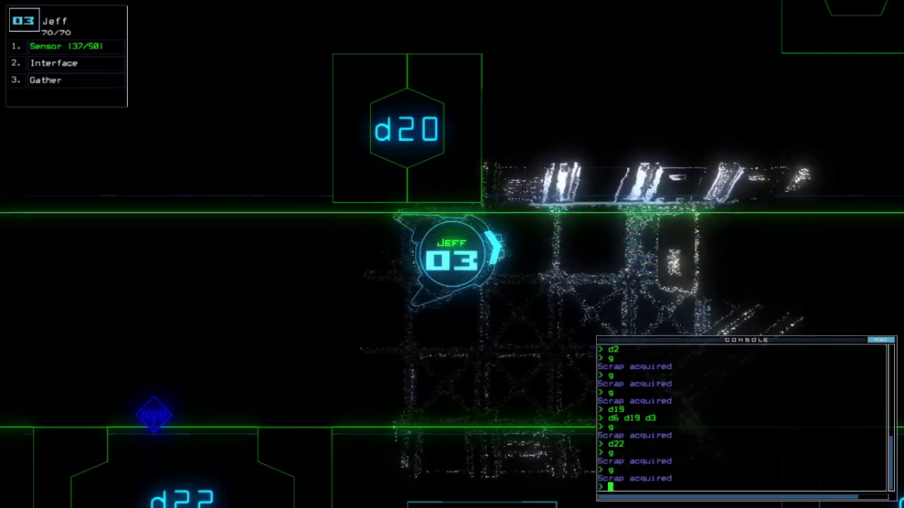
key("space")
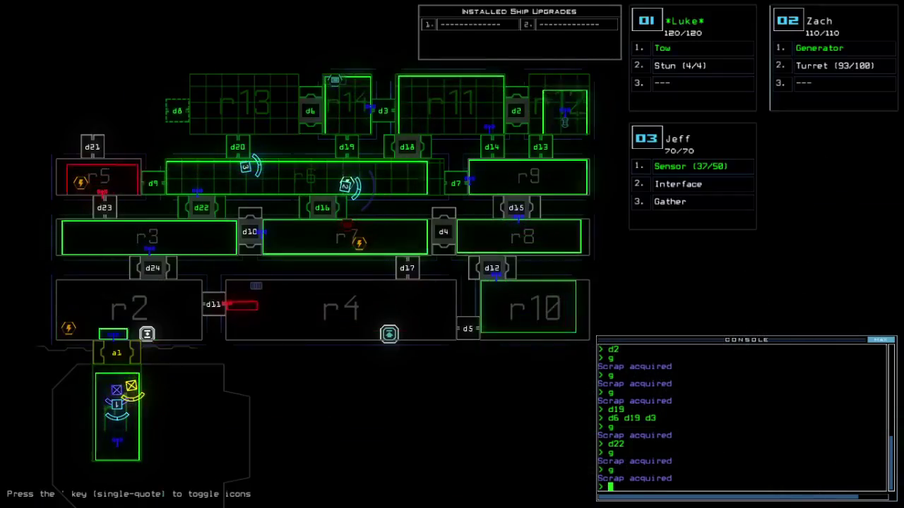
key("space")
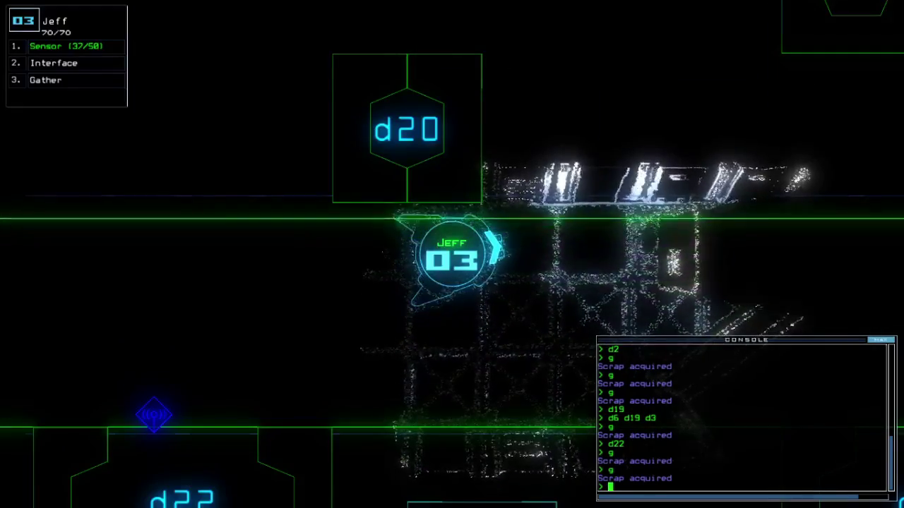
key("space")
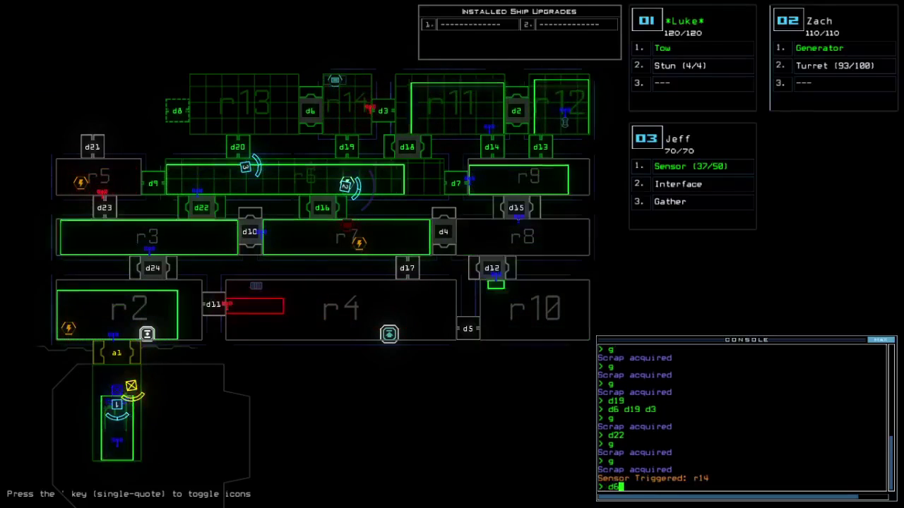
key("space")
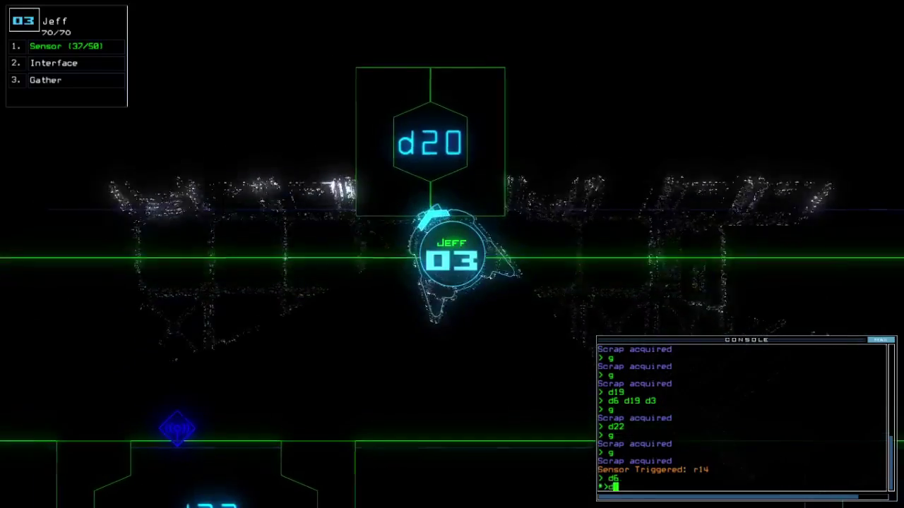
type("20ss")
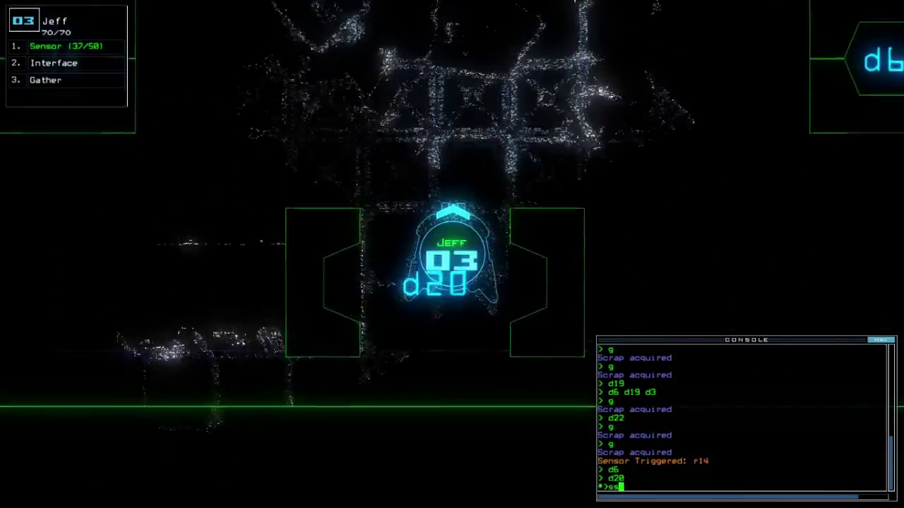
key("Return")
type("d8")
key("Return")
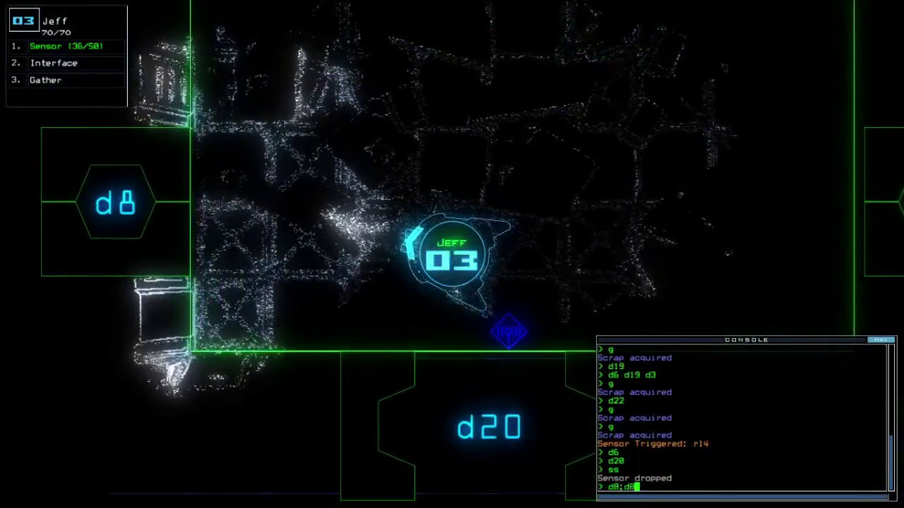
type("d8")
Move Jeff through d8, drop a second sensor, close six doors, recall drones to r1
key("Return")
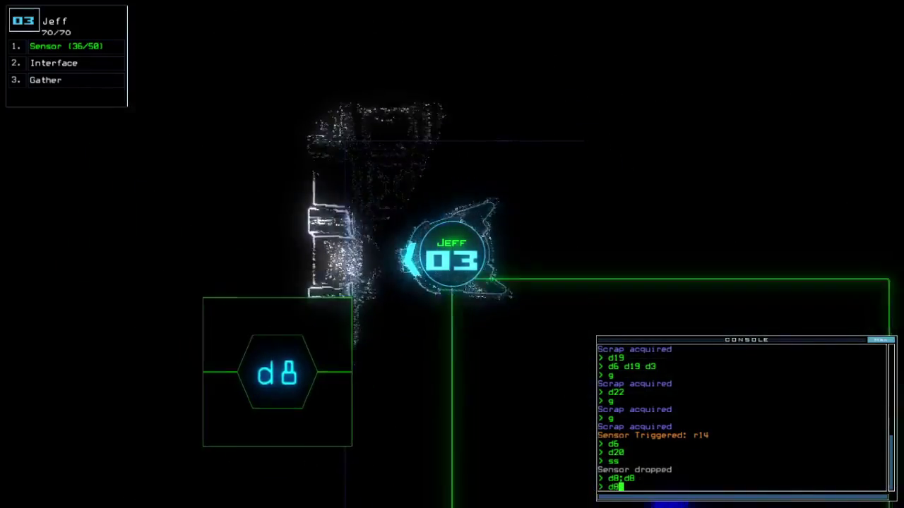
key("Return")
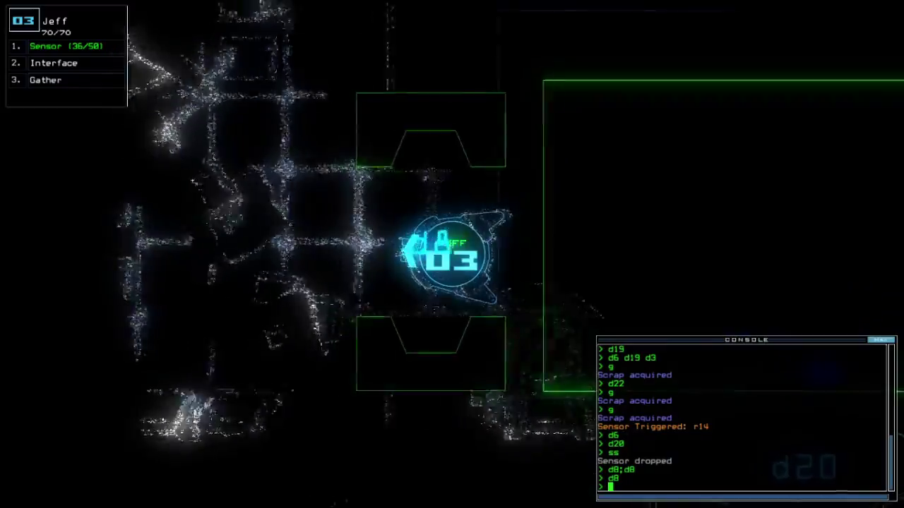
type("ss")
key("Return")
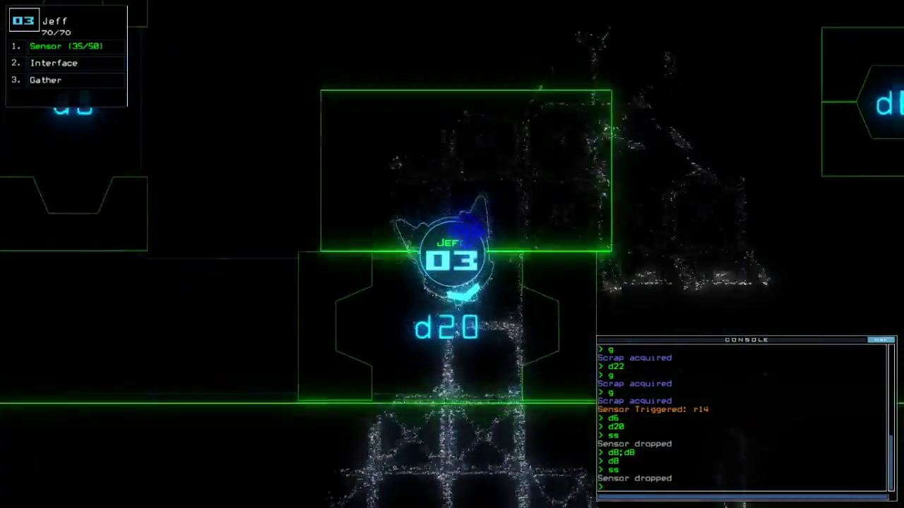
type("cccc")
key("Return")
type("d")
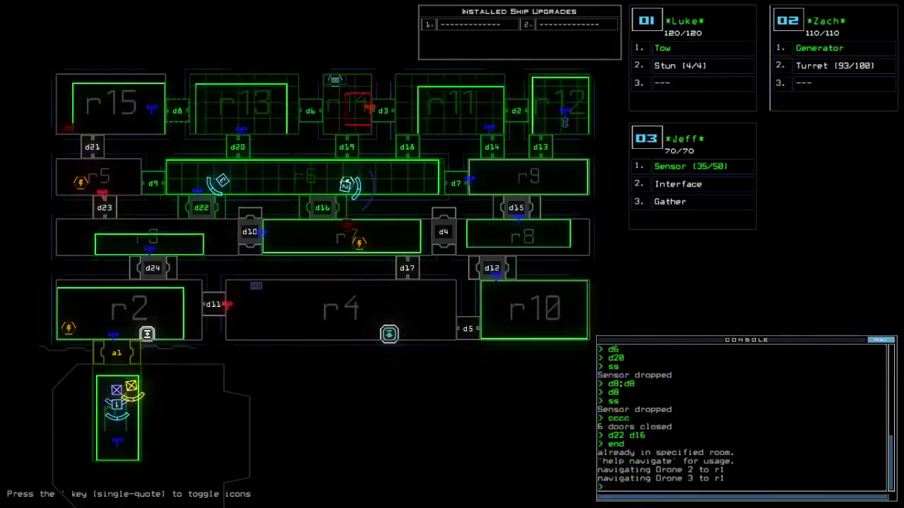
type("2")
Switch off Zach's generator, send Zach back to r1, and stop Luke's towing
key("Up")
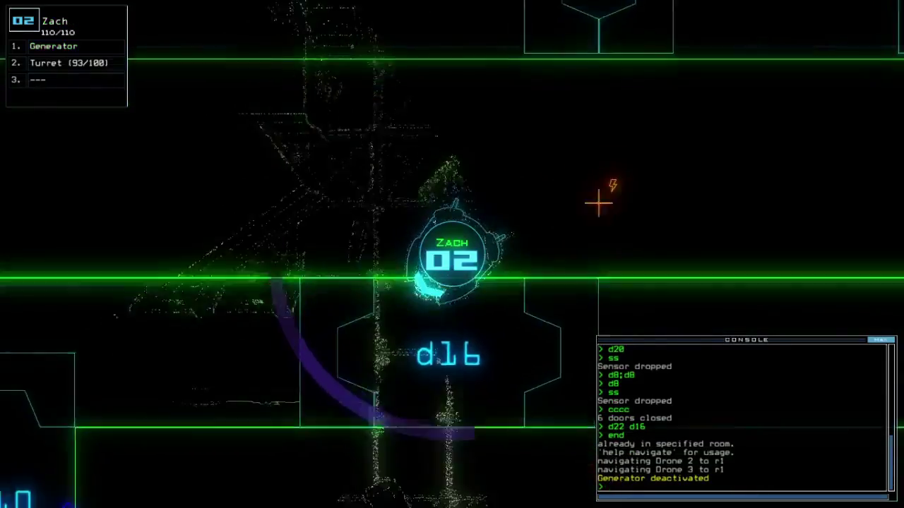
type("back")
key("Return")
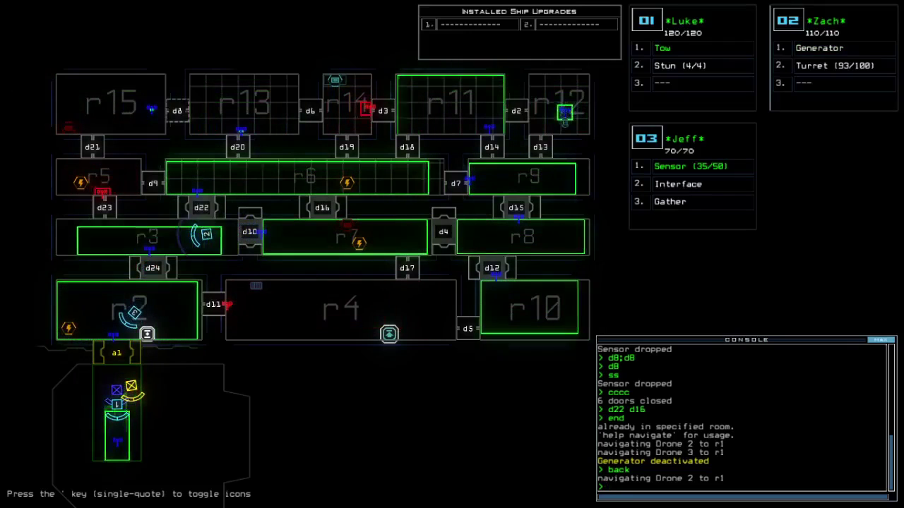
type("1")
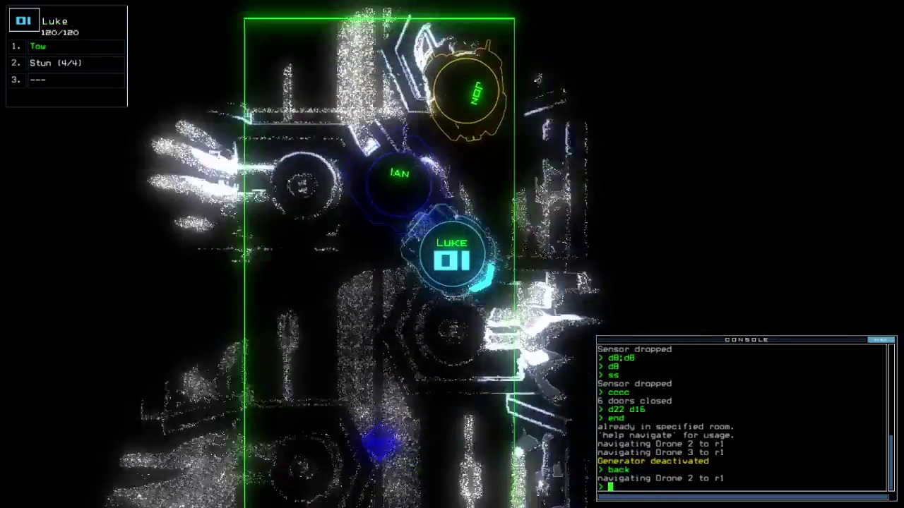
type("tow")
key("Return")
key("1")
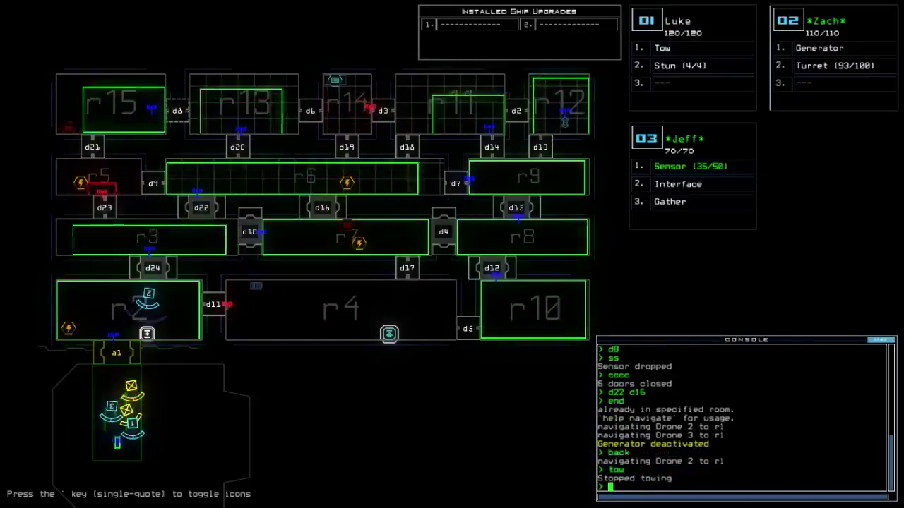
type("2")
type("swap")
Swap drone upgrades and list room r2's items: a Collector upgrade and Power Inlet
key("Return")
key("Escape")
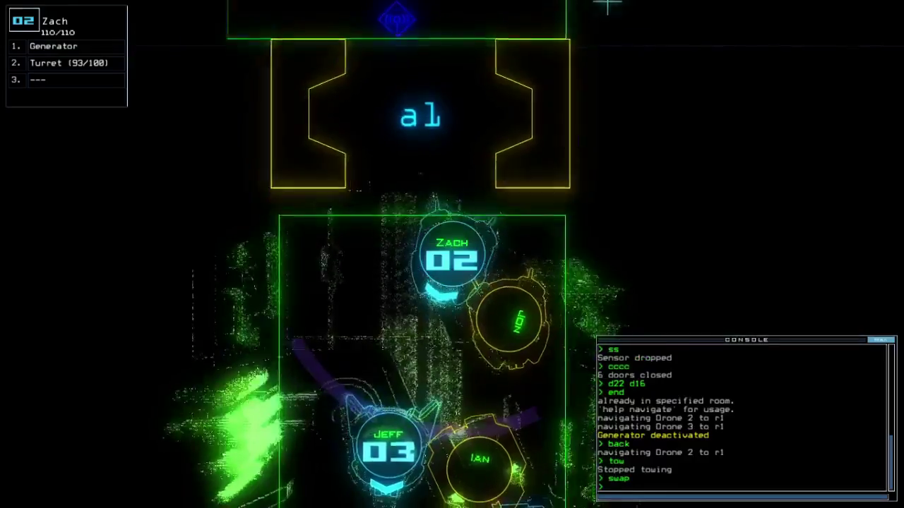
type("swap")
key("Return")
key("Escape")
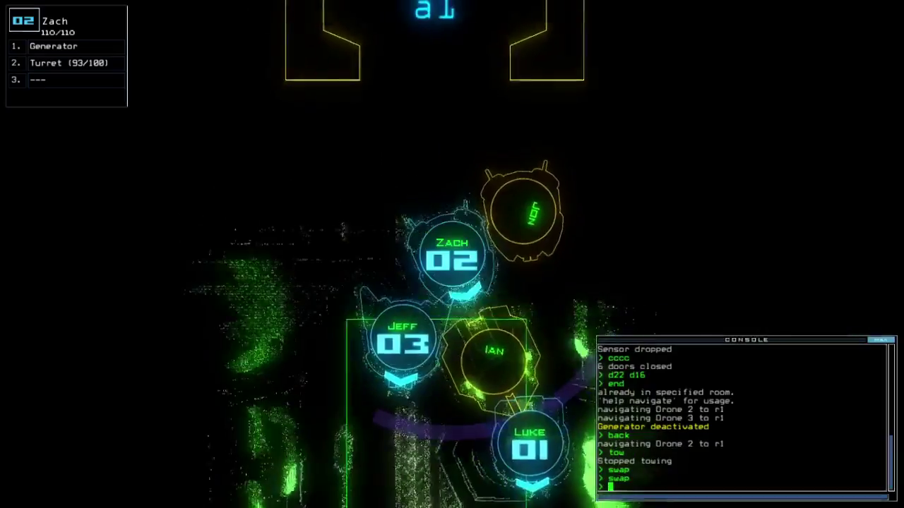
key("Up")
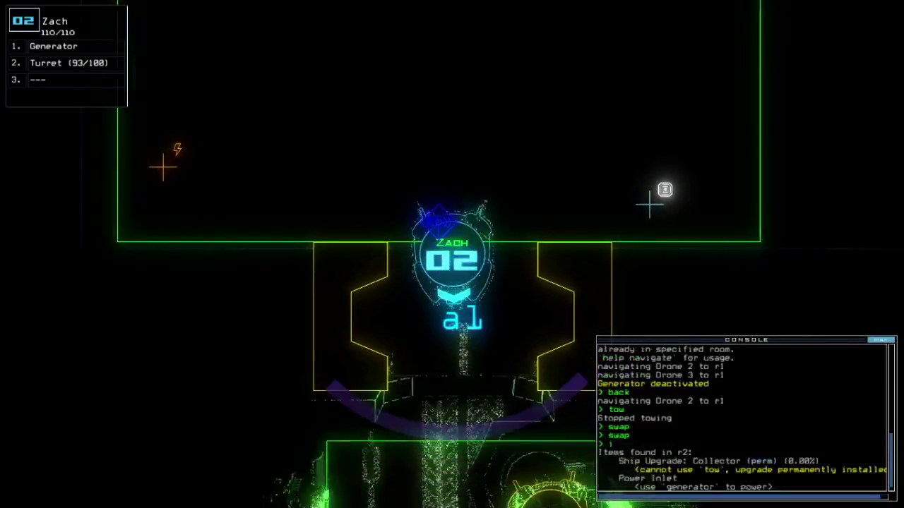
key("Return")
type("out")
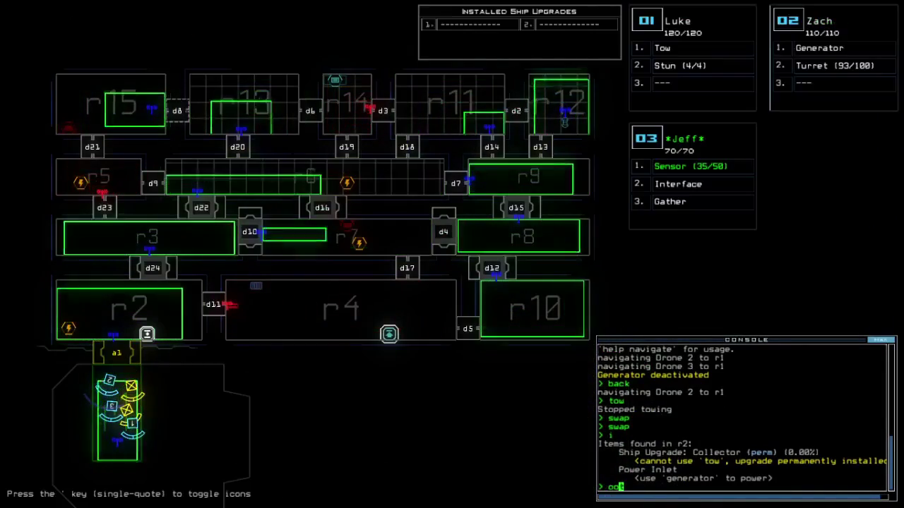
Leave with the salvage and dismiss the 1115 score summary to reach the leaderboard
key("Return")
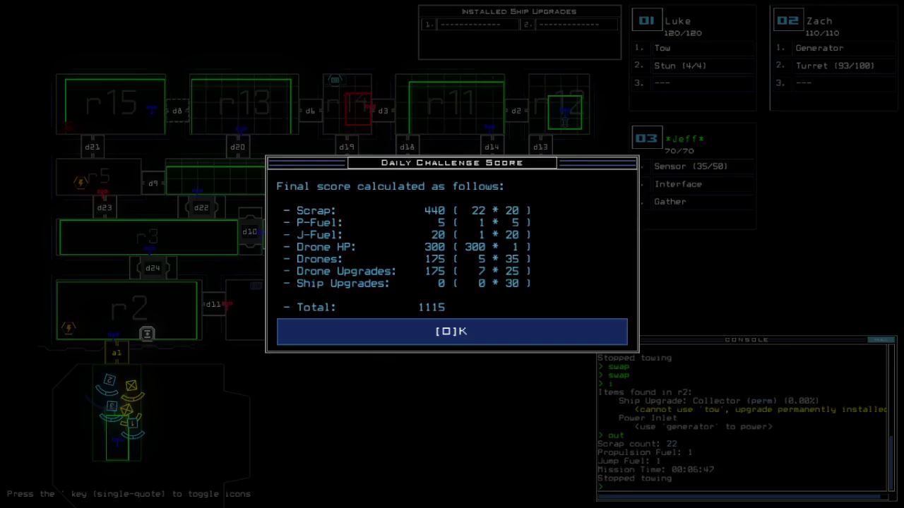
key("o")
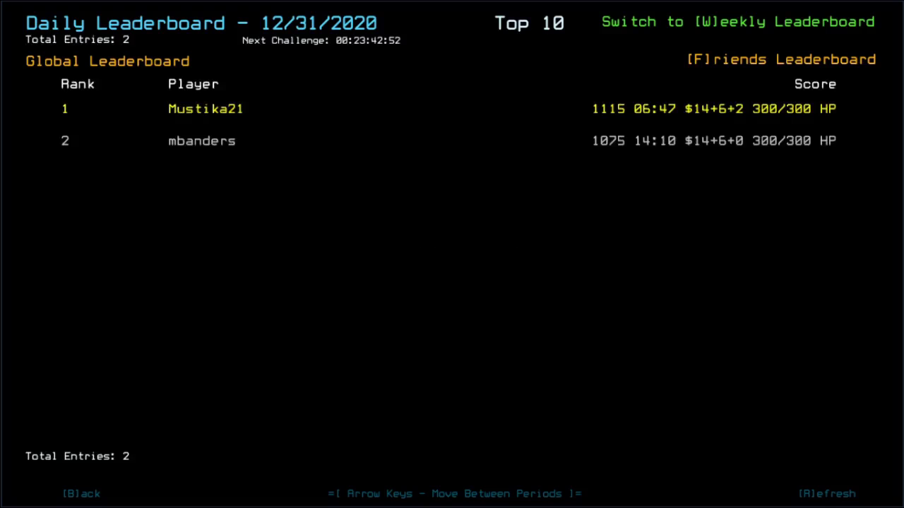